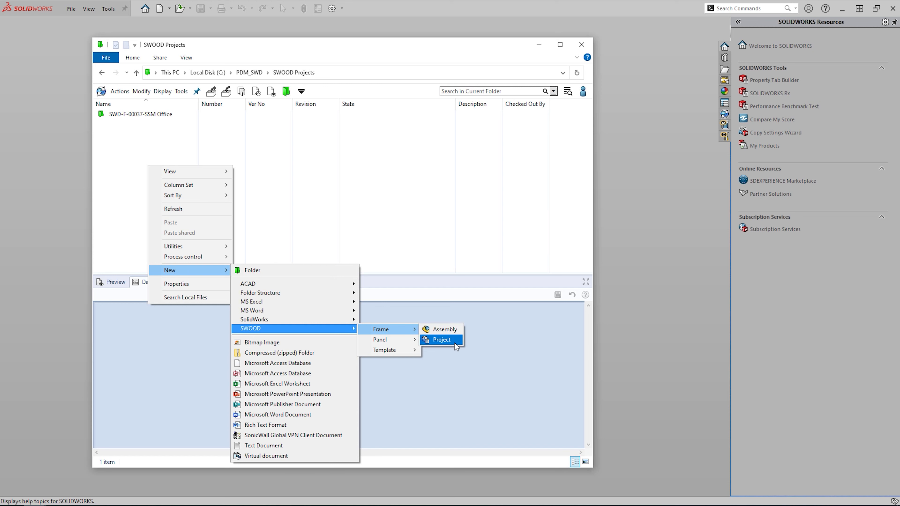
# - Create a new SWOOD frame project with project description DEMO and frame description SWOOD
pyautogui.click(455, 342)
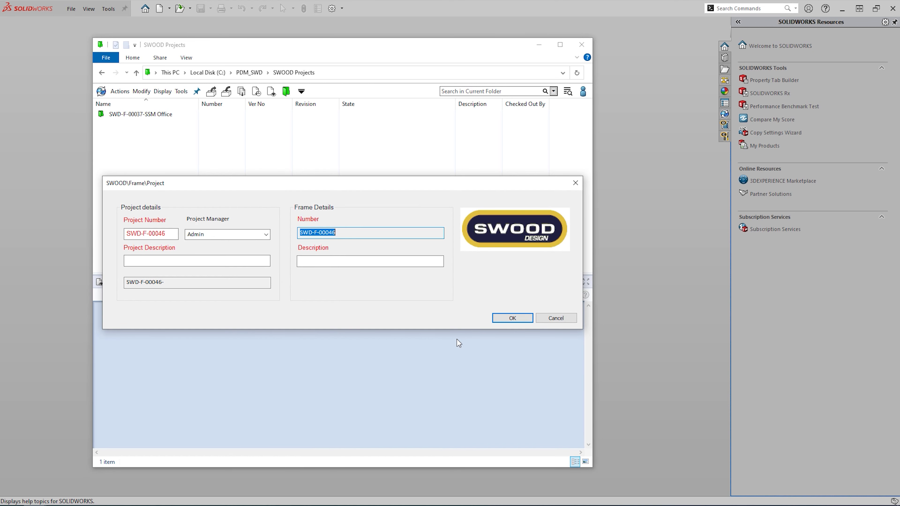
pyautogui.click(235, 262)
pyautogui.write('DEMO')
pyautogui.press('Tab')
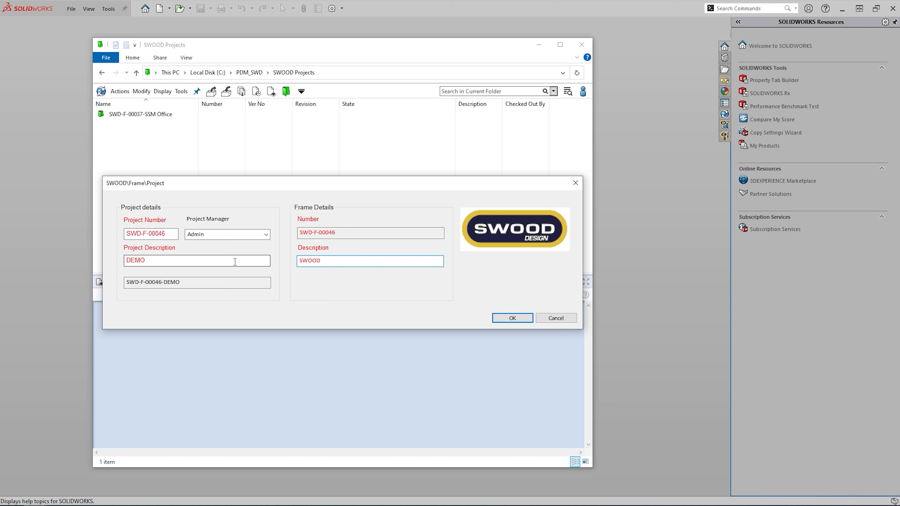
pyautogui.press('Return')
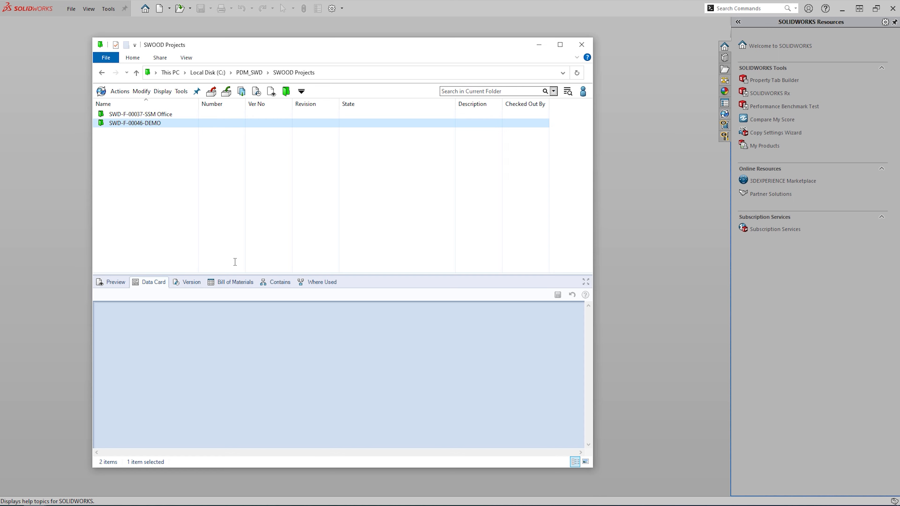
# - Open the SWD-F-00046-DEMO project folder and load the SWD-F-00046.SLDASM assembly in SOLIDWORKS
pyautogui.doubleClick(130, 126)
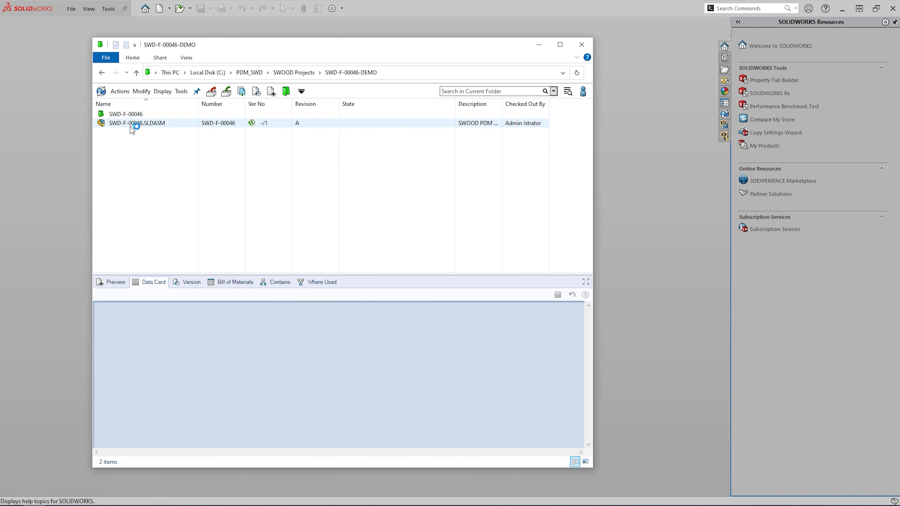
pyautogui.click(130, 127)
pyautogui.doubleClick(130, 126)
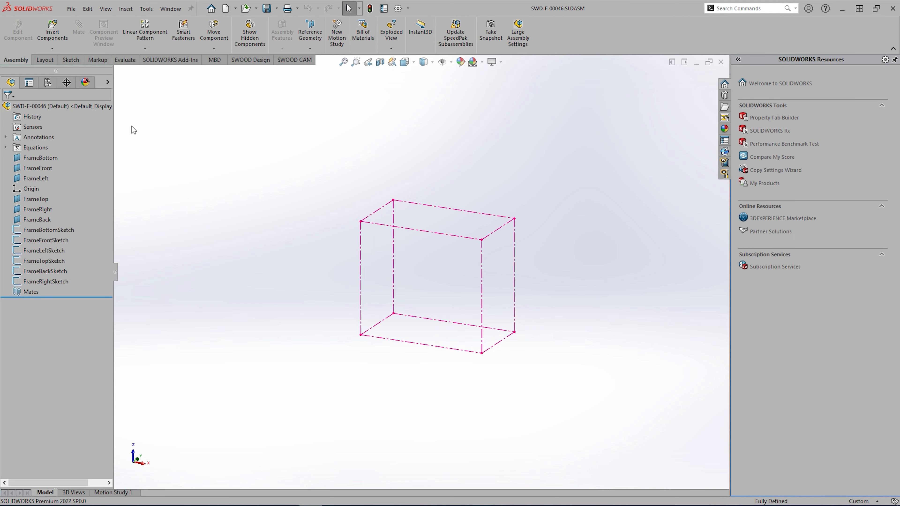
# - Insert a copy of the CABINETS frame BASE_TOP-OVER_BOTTOM-IN from the SWOOD Library and Save All
pyautogui.click(725, 174)
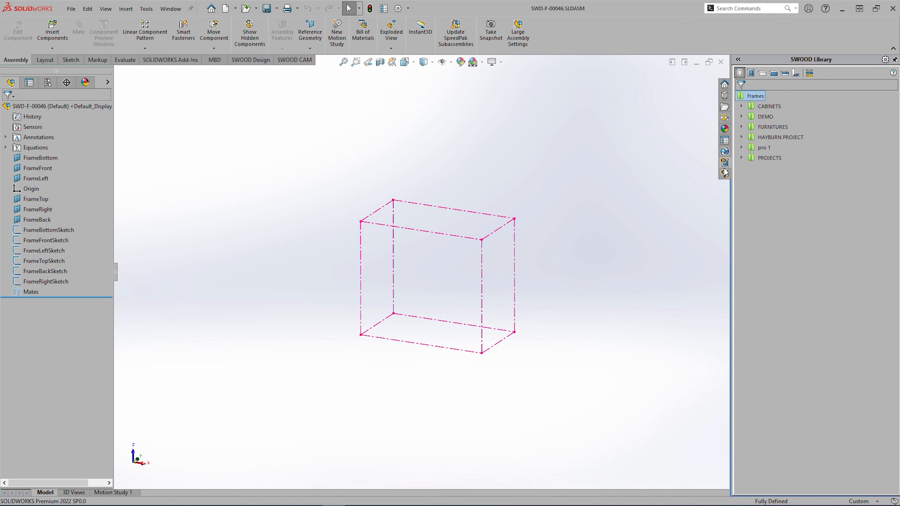
pyautogui.click(742, 106)
pyautogui.rightClick(782, 138)
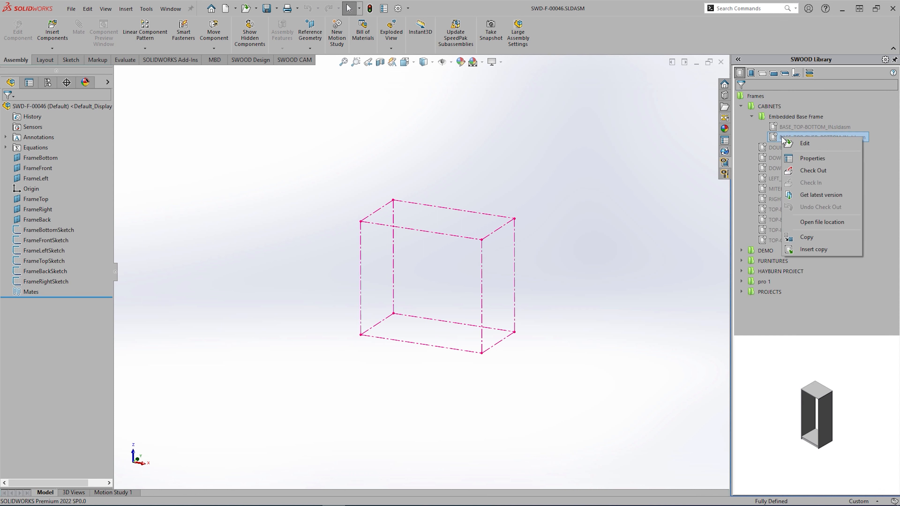
pyautogui.click(812, 248)
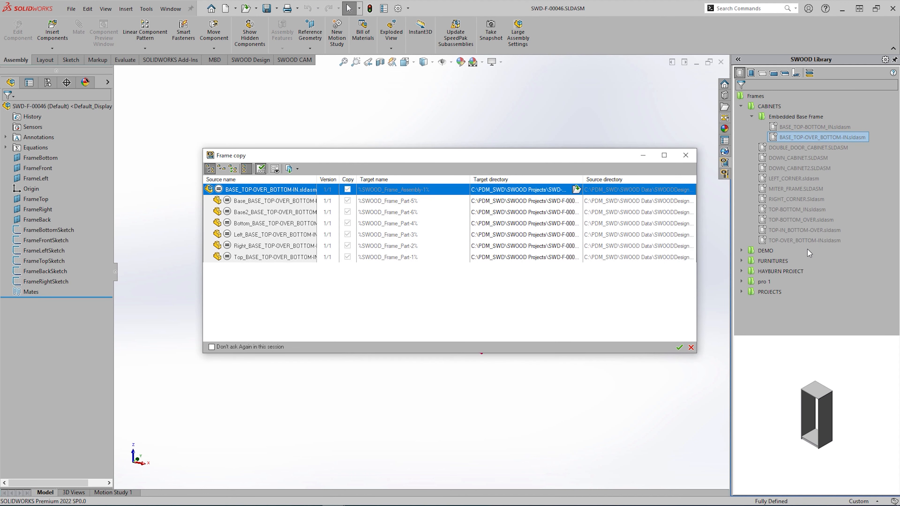
pyautogui.click(679, 348)
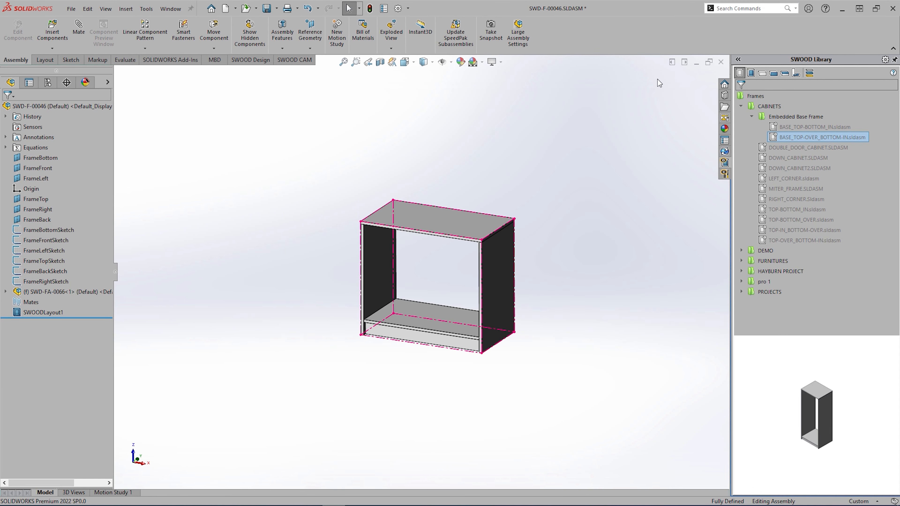
pyautogui.click(266, 8)
pyautogui.click(582, 300)
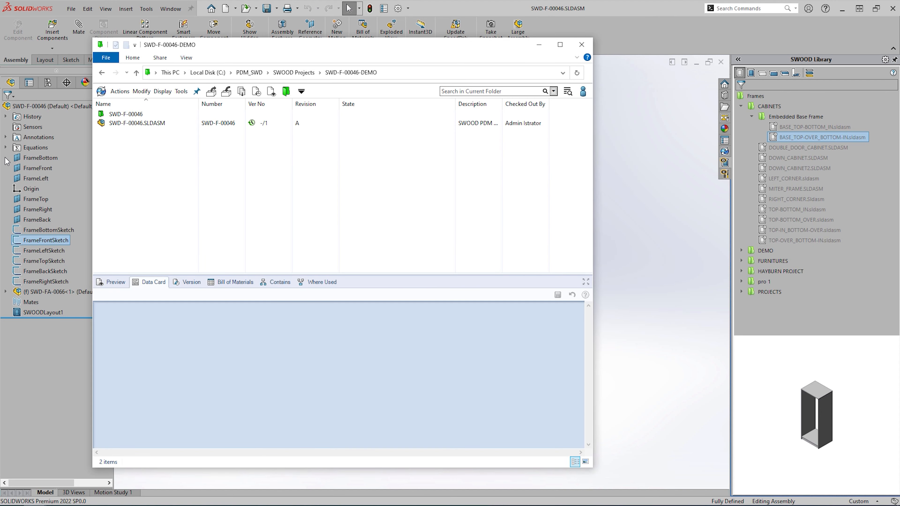
# - List the seven files in the SWD-F-00046 subfolder, then drag a back panel into the cabinet
pyautogui.doubleClick(138, 114)
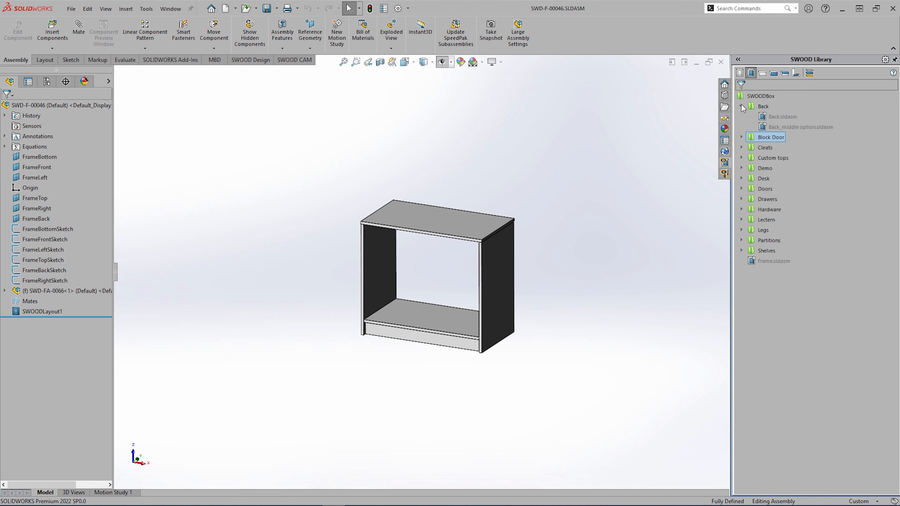
pyautogui.moveTo(783, 116); pyautogui.dragTo(443, 264)
# - Confirm the back panel copy, add Shelves Removeable to the cabinet, rebuild, and Save All
pyautogui.click(679, 347)
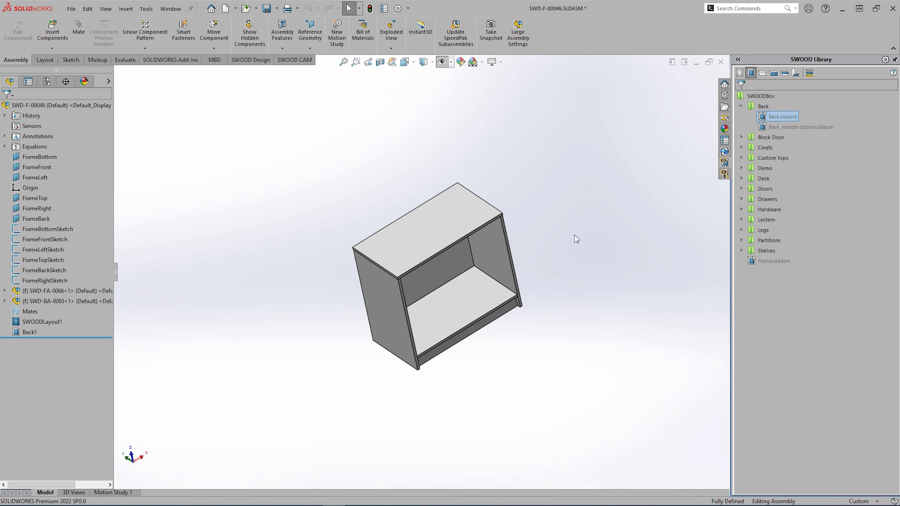
pyautogui.click(741, 249)
pyautogui.moveTo(782, 313); pyautogui.dragTo(532, 301)
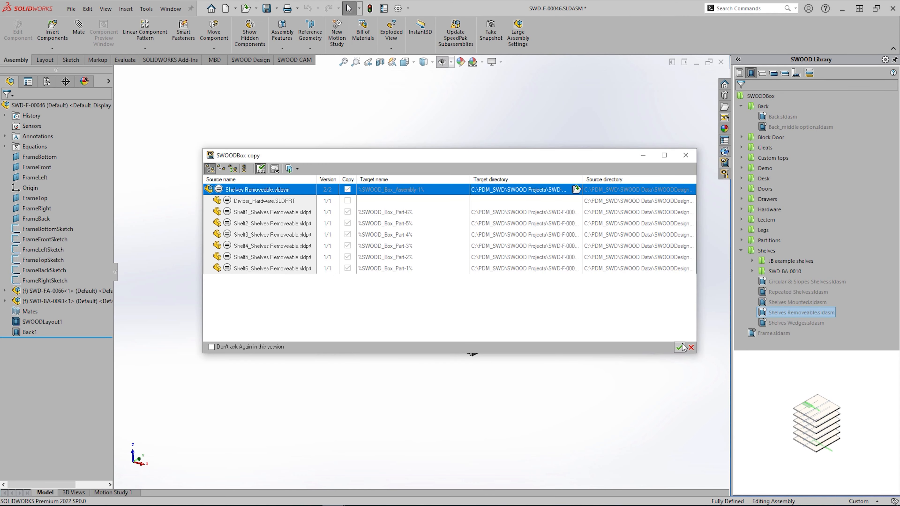
pyautogui.click(682, 348)
pyautogui.click(87, 54)
pyautogui.click(370, 9)
pyautogui.click(266, 9)
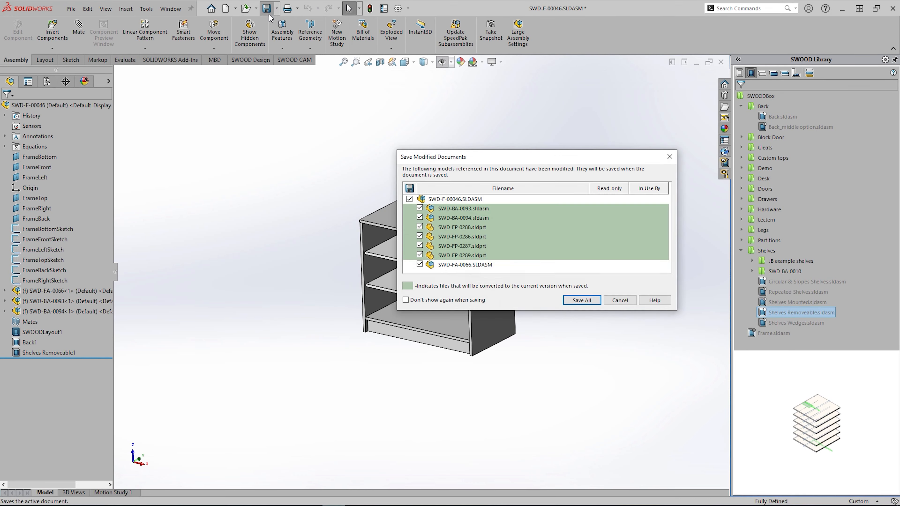
pyautogui.click(580, 300)
# - Inspect the shelf assembly's divider hardware in the tree, return to isometric view, and save
pyautogui.scroll(-2, 454, 250)
pyautogui.click(5, 311)
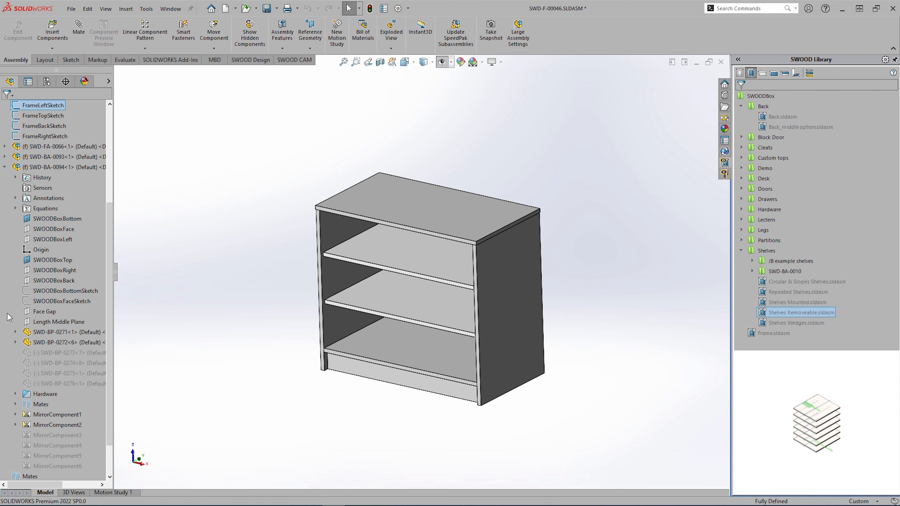
pyautogui.scroll(-1, 52, 345)
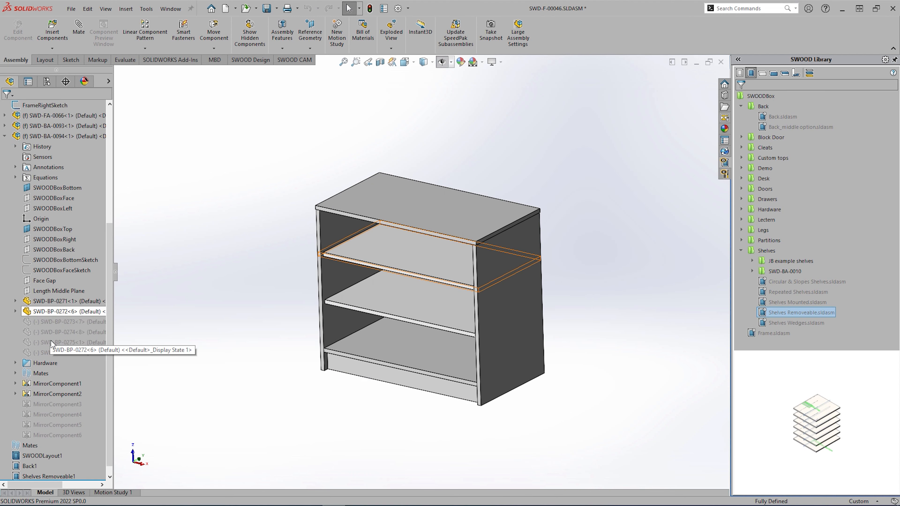
pyautogui.click(15, 363)
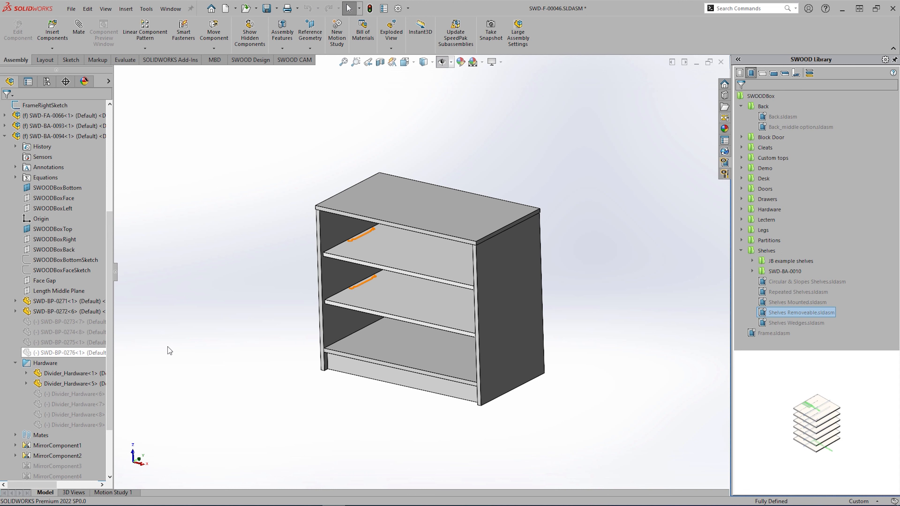
pyautogui.click(15, 363)
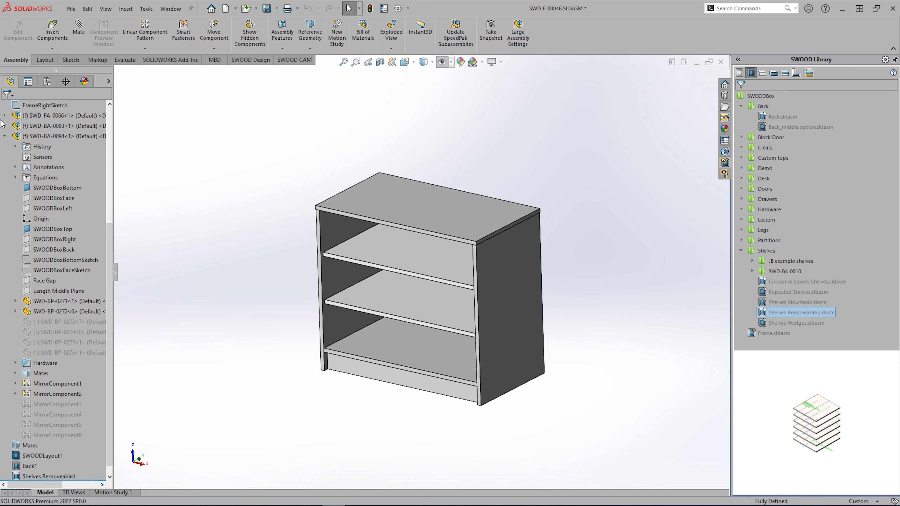
pyautogui.click(4, 136)
pyautogui.hotkey('ctrl', '7')
pyautogui.click(267, 8)
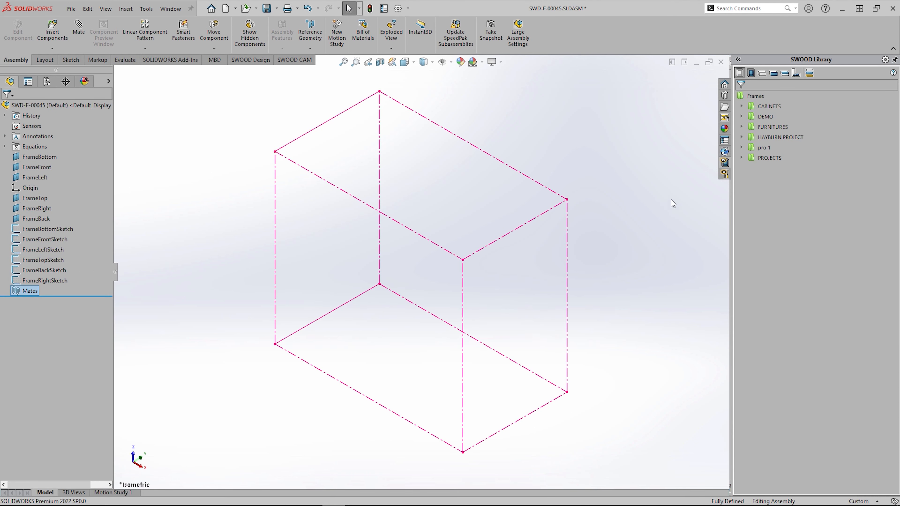
# - Insert a copy of the DOWN_CABINET2 frame from the SWOOD Library's CABINETS category
pyautogui.click(742, 106)
pyautogui.rightClick(773, 148)
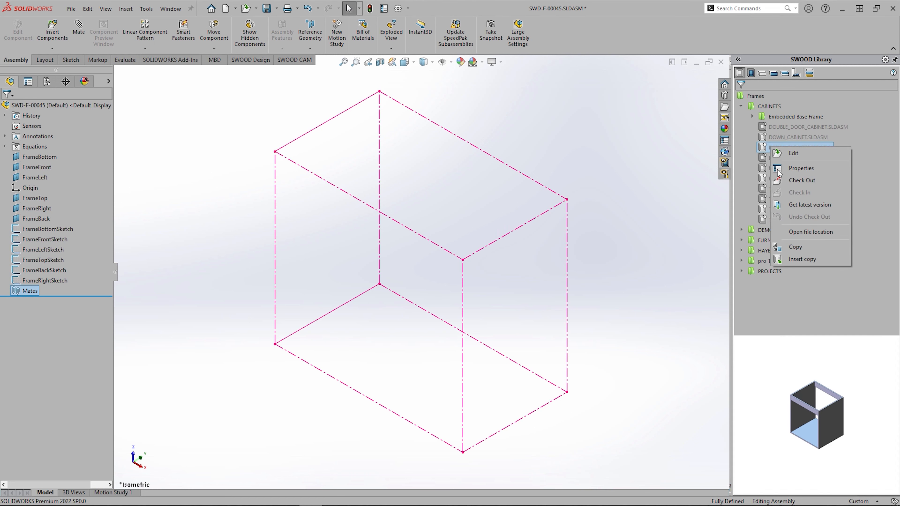
pyautogui.click(800, 261)
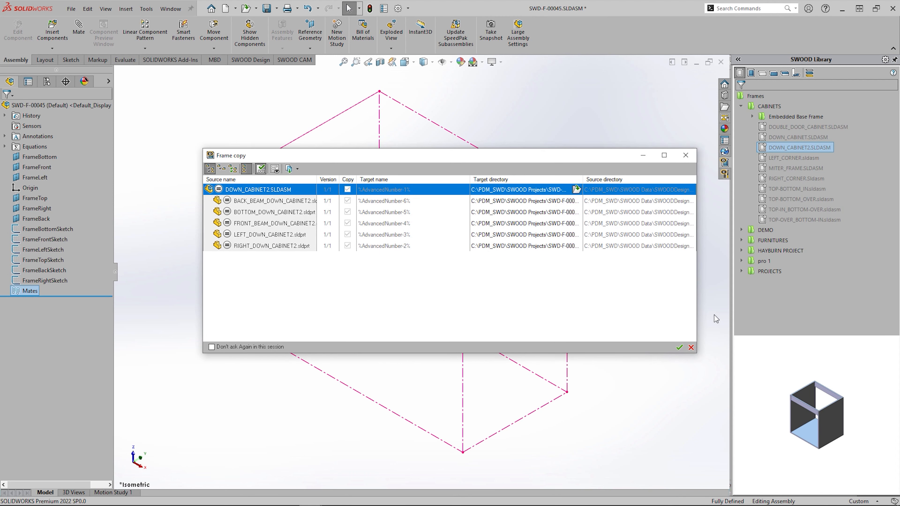
pyautogui.click(680, 347)
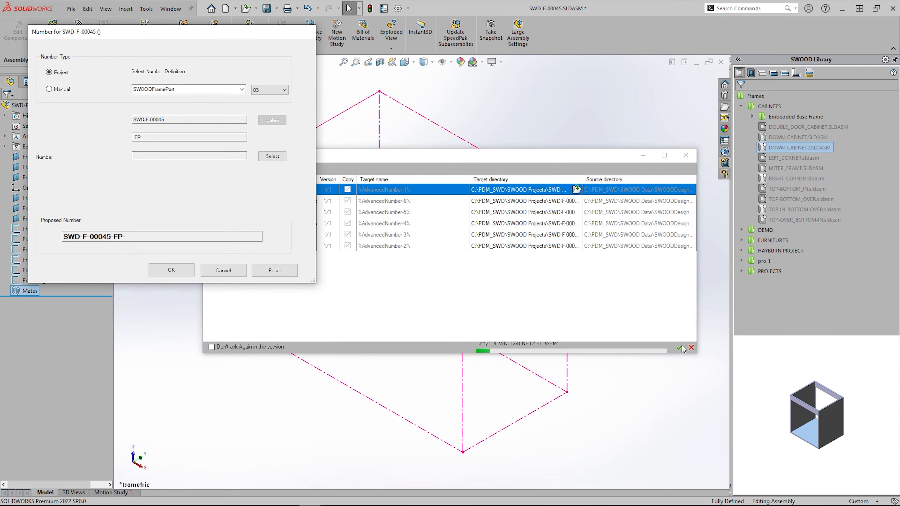
# - Number the copied frame assembly using the SWOODFrameAssem number definition
pyautogui.click(244, 91)
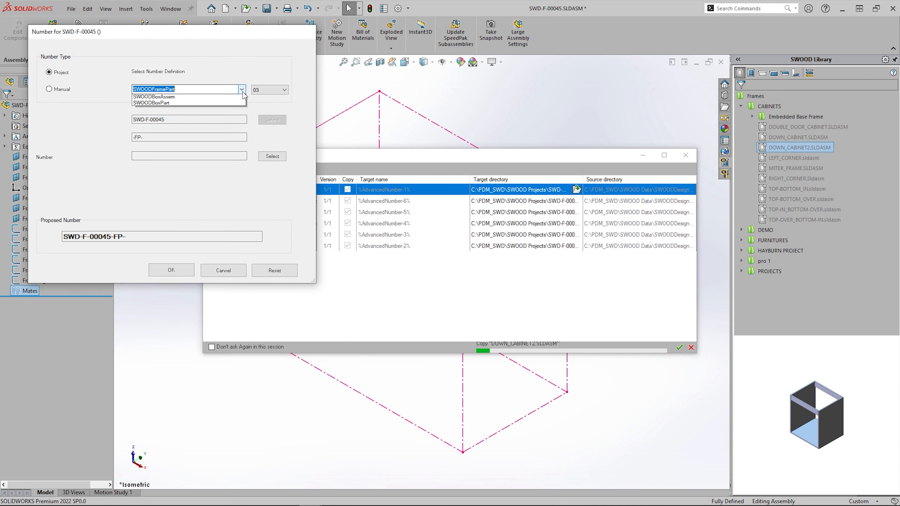
pyautogui.click(207, 110)
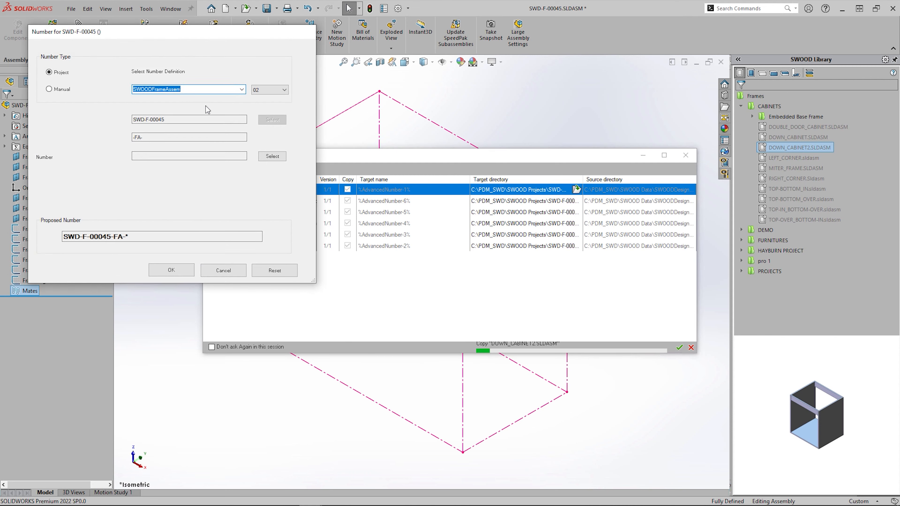
pyautogui.click(272, 156)
pyautogui.click(177, 274)
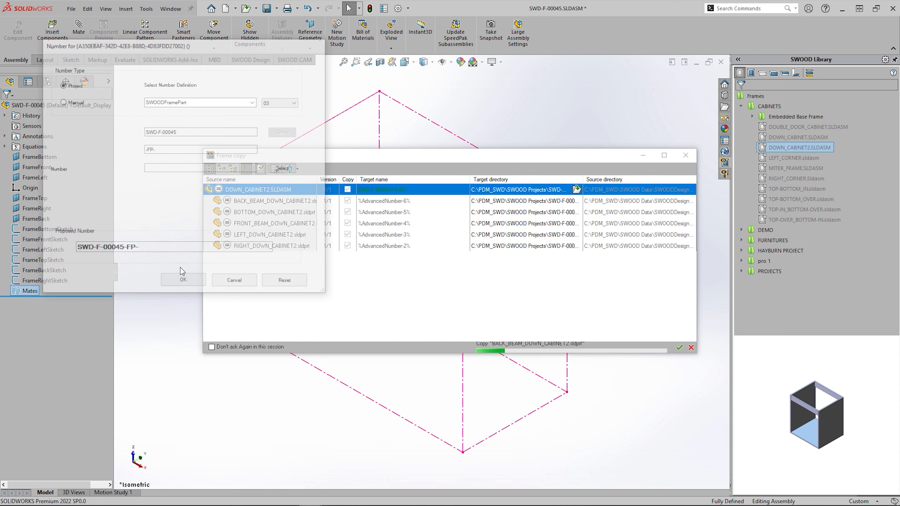
# - Generate and accept part numbers SWD-F-00045-FP-003 through FP-007 for the copied parts
pyautogui.click(282, 170)
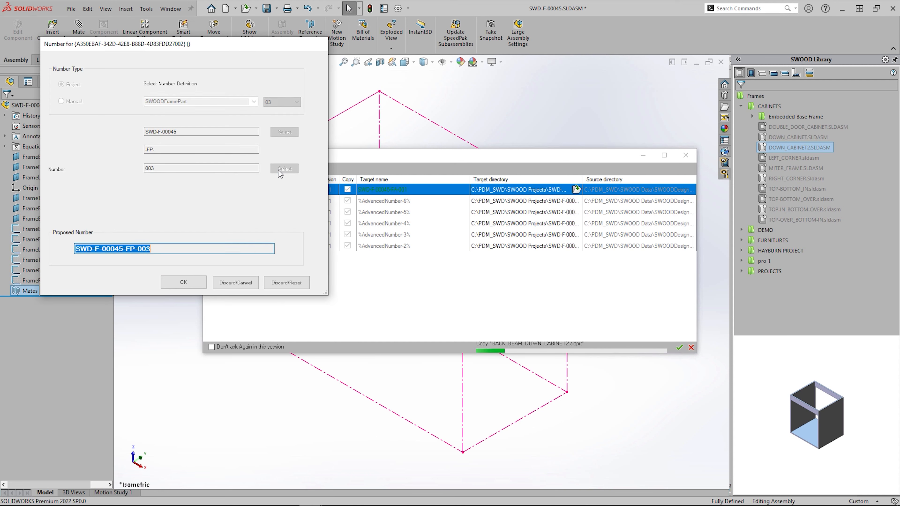
pyautogui.click(188, 284)
pyautogui.click(297, 181)
pyautogui.click(197, 295)
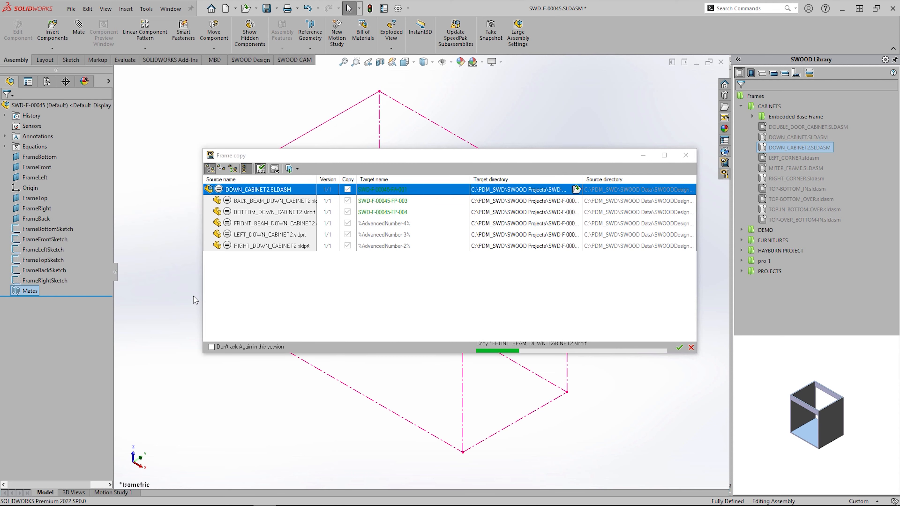
pyautogui.click(308, 192)
pyautogui.click(216, 305)
pyautogui.click(318, 206)
pyautogui.click(226, 318)
pyautogui.click(327, 218)
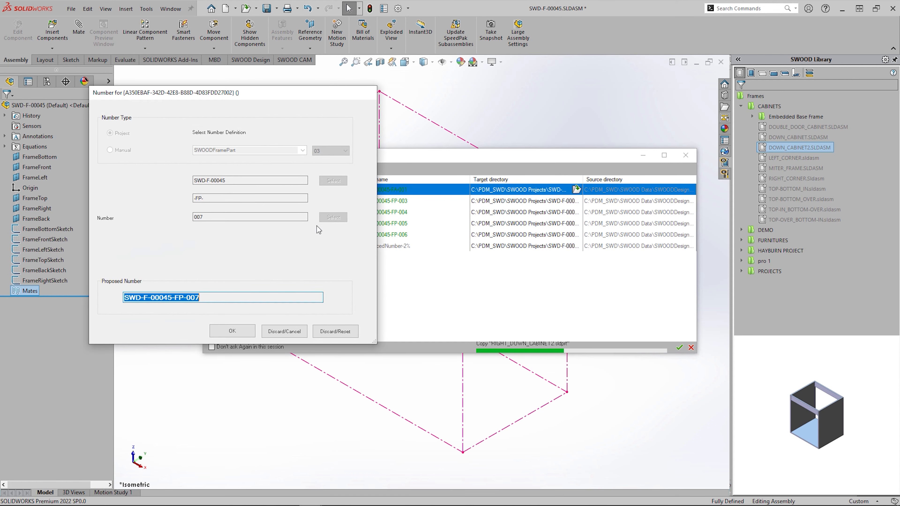
pyautogui.click(236, 331)
# - Position the cabinet in the frame by picking O, X, Y, Z vertices, then expand it in the tree
pyautogui.click(275, 343)
pyautogui.click(463, 452)
pyautogui.click(566, 392)
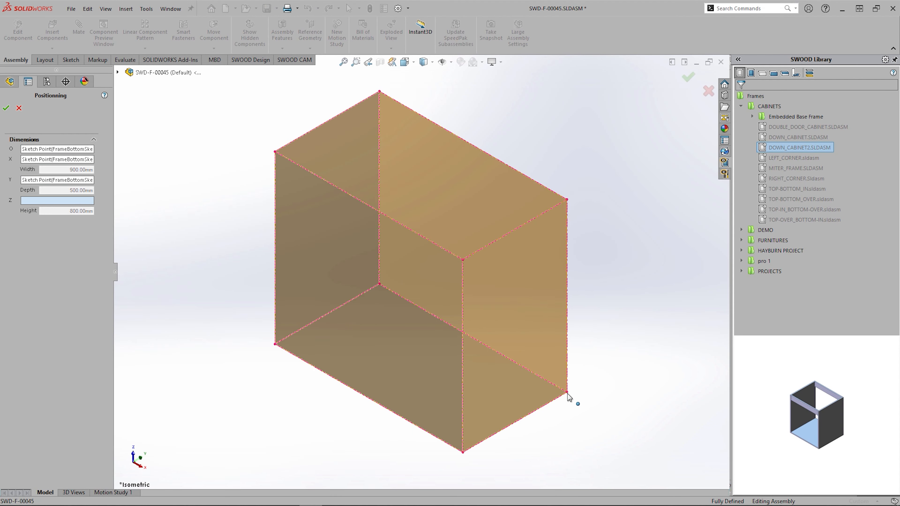
pyautogui.click(567, 199)
pyautogui.click(689, 77)
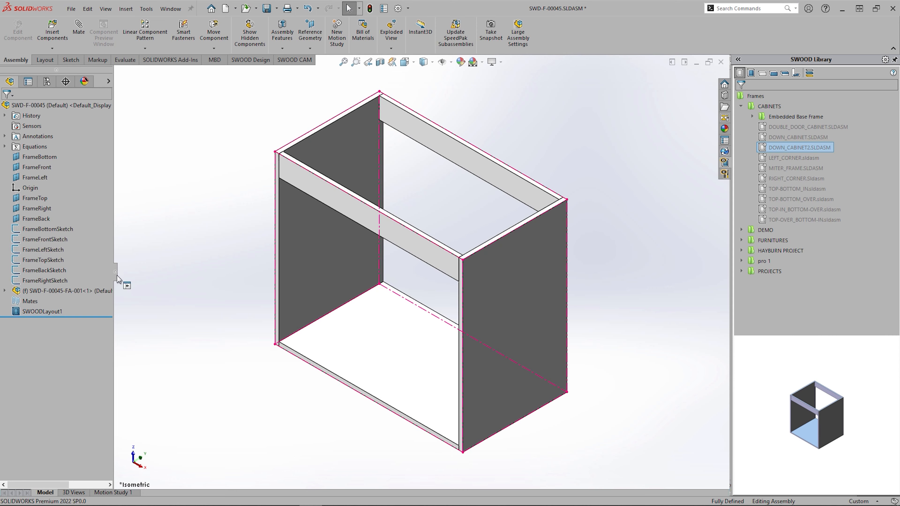
pyautogui.click(90, 294)
pyautogui.click(5, 292)
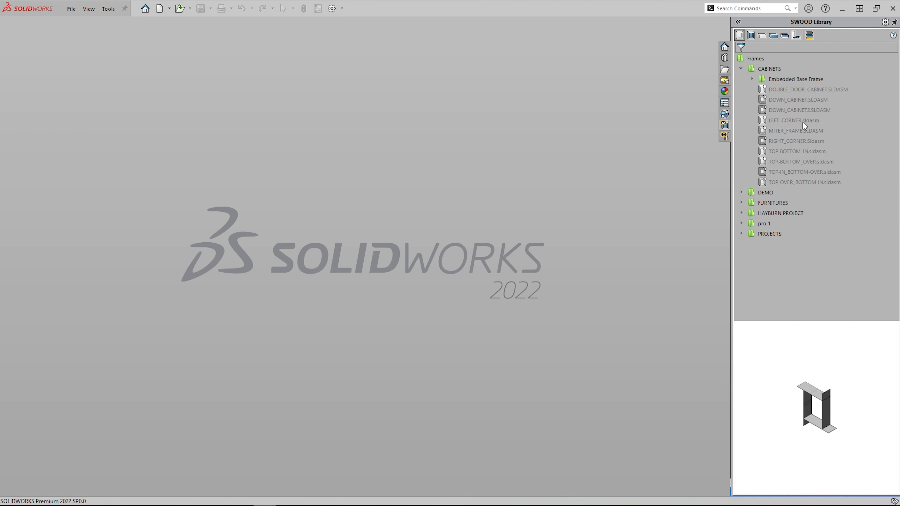
# - Copy LEFT_CORNER.sldasm to target PDM_SWD\SWOOD Projects\SWD-F-00048-New Frame No Master
pyautogui.rightClick(808, 120)
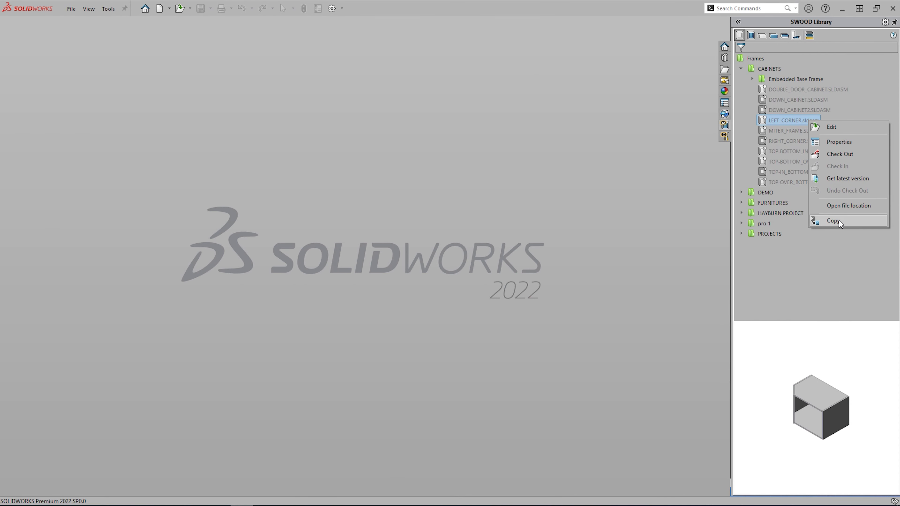
pyautogui.click(839, 220)
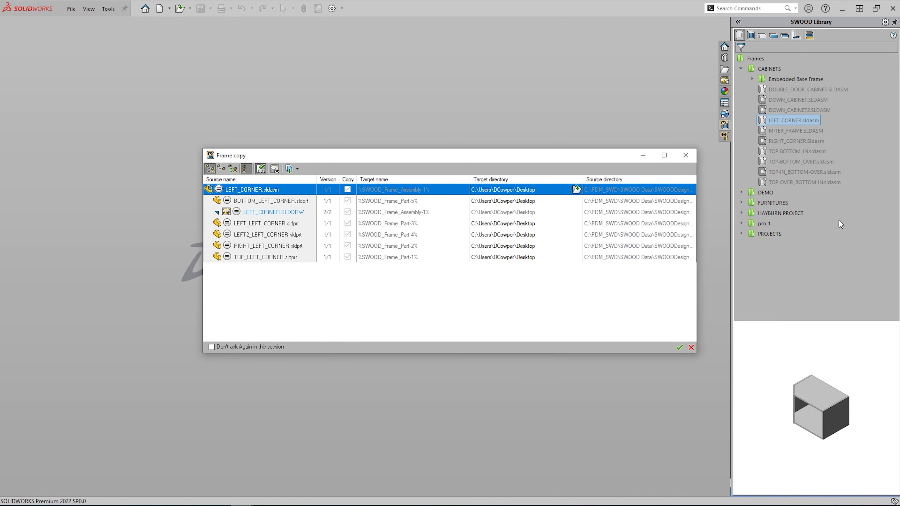
pyautogui.click(576, 190)
pyautogui.scroll(-3, 355, 284)
pyautogui.click(368, 318)
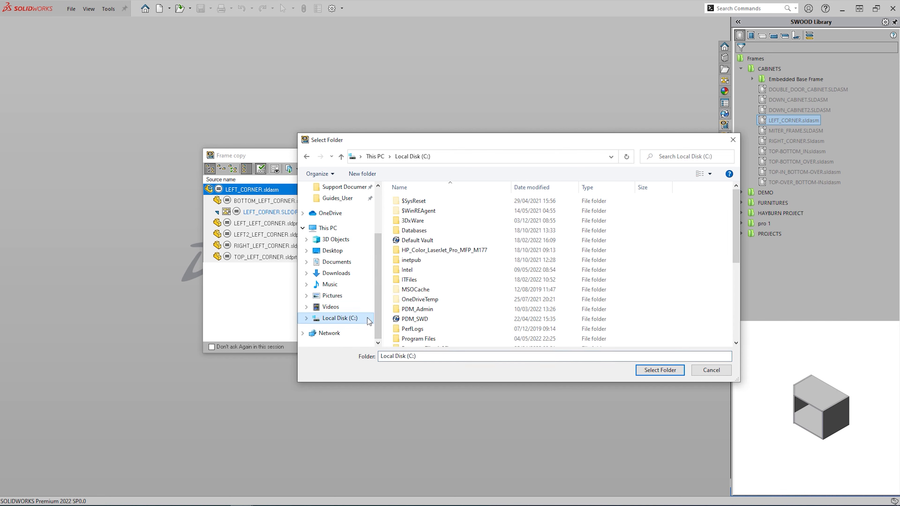
pyautogui.doubleClick(414, 319)
pyautogui.doubleClick(413, 276)
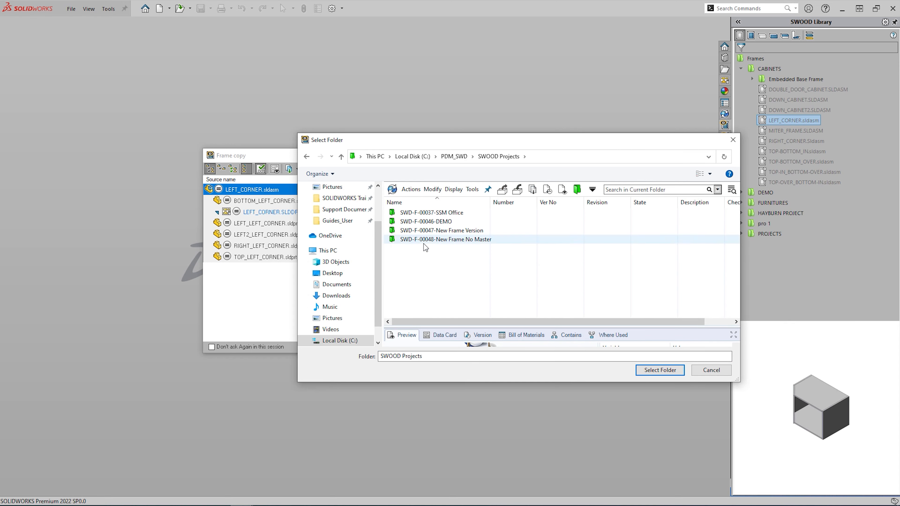
pyautogui.doubleClick(423, 245)
pyautogui.click(659, 370)
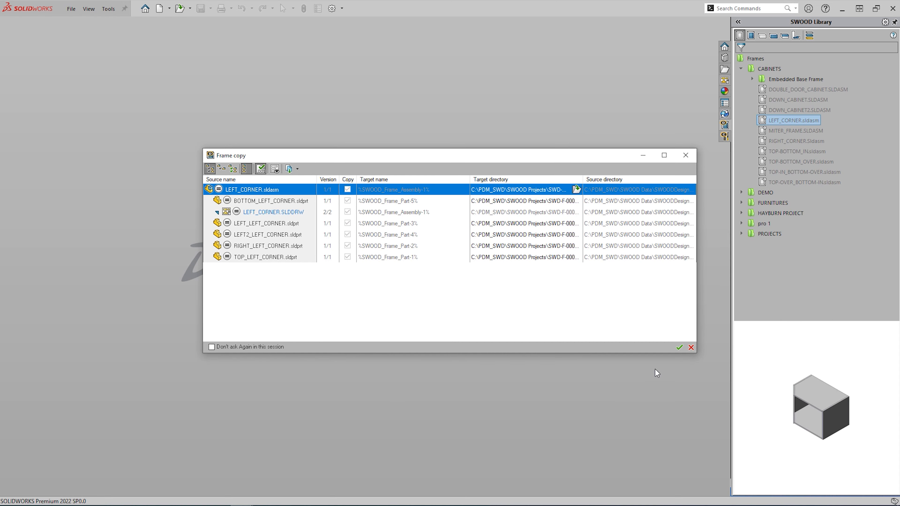
pyautogui.moveTo(583, 182); pyautogui.dragTo(656, 181)
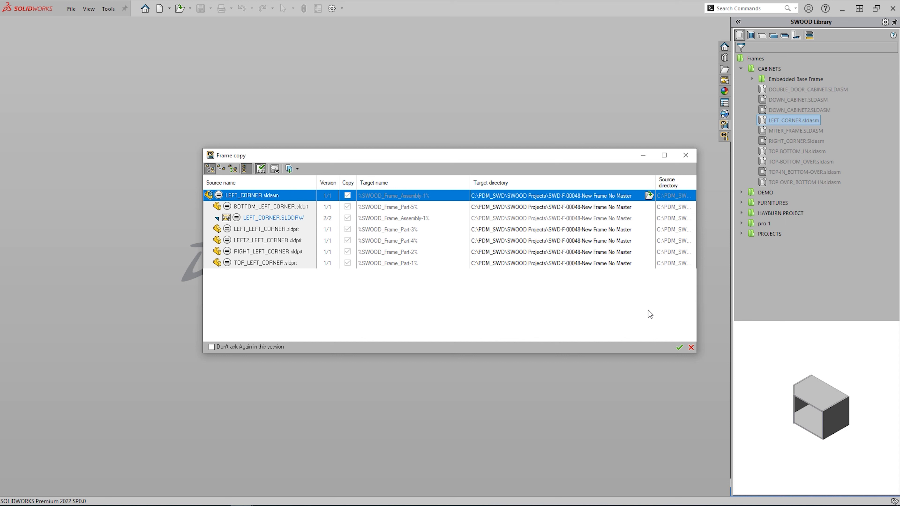
pyautogui.click(678, 350)
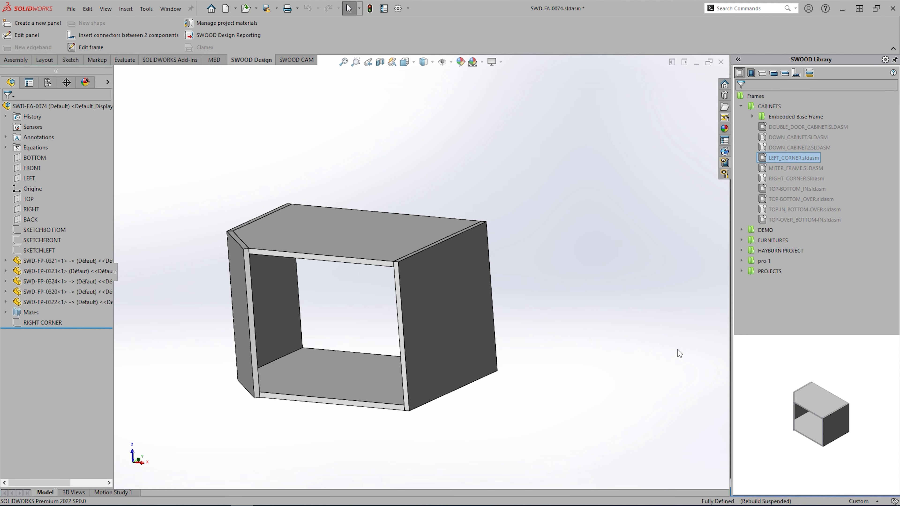
# - Save the SWD-FA-0074 corner frame assembly with its modified documents and close it
pyautogui.hotkey('ctrl', 's')
pyautogui.click(584, 300)
pyautogui.click(720, 63)
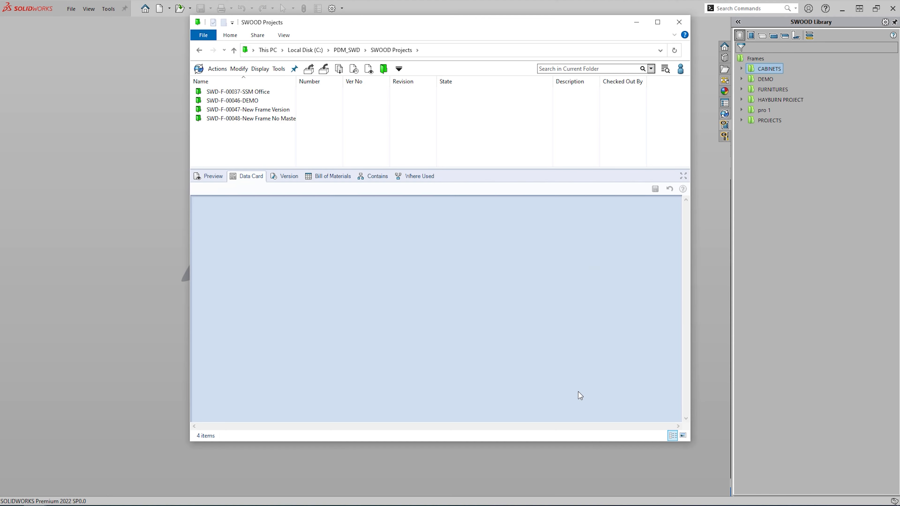
# - Browse into the SWD-F-00048-New Frame No Master vault folder to see its copied files
pyautogui.doubleClick(252, 118)
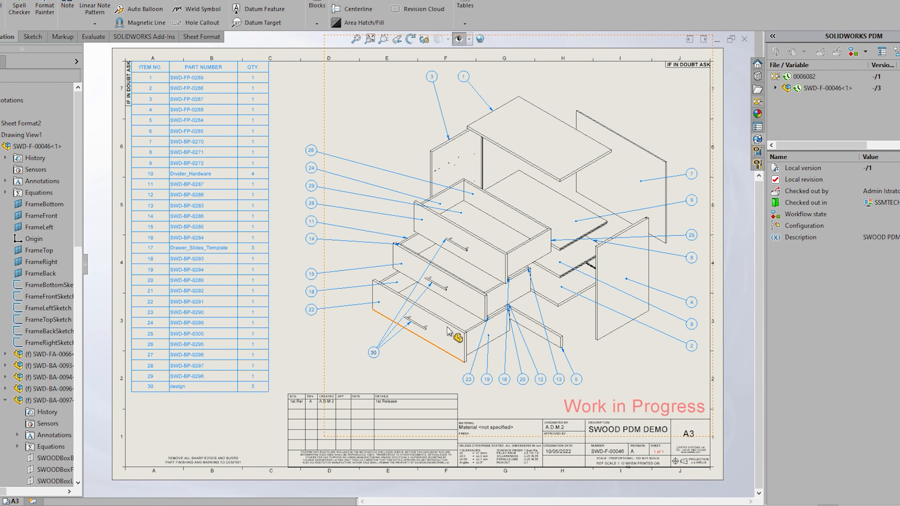
# - Expand the drawing's full reference tree, select all 47 files, and check them in with 'Completed design'
pyautogui.rightClick(827, 75)
pyautogui.click(857, 124)
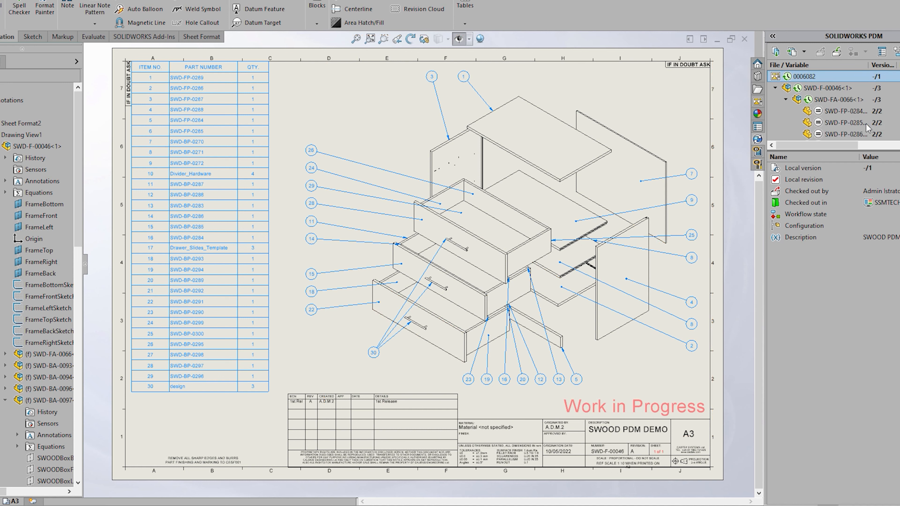
pyautogui.scroll(-10, 850, 100)
pyautogui.hotkey('ctrl', 'a')
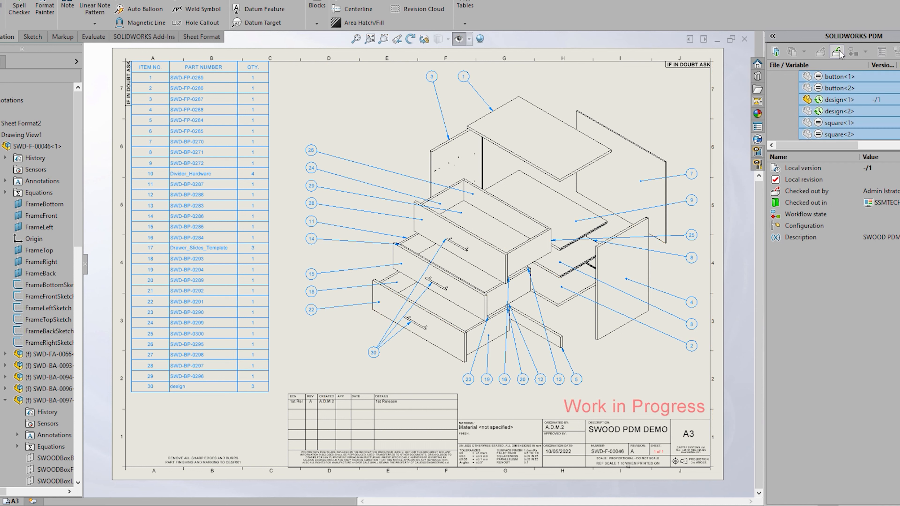
pyautogui.click(836, 52)
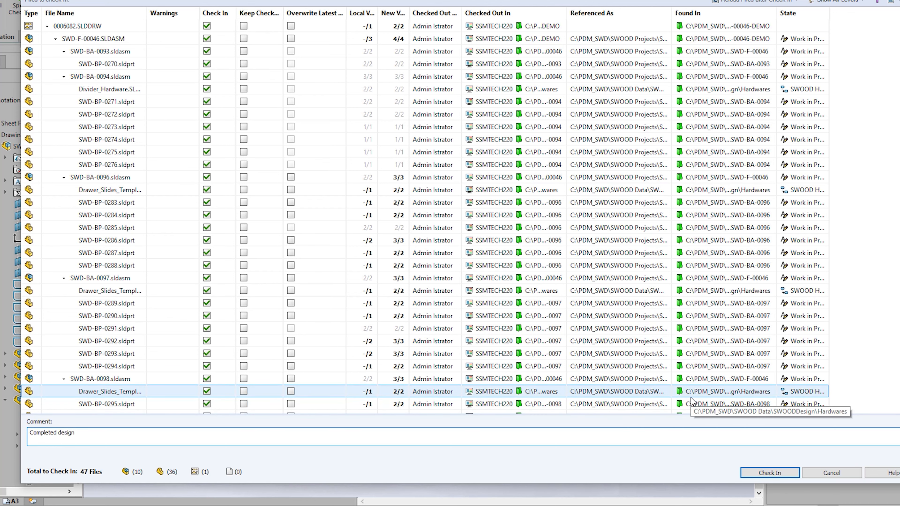
pyautogui.click(770, 472)
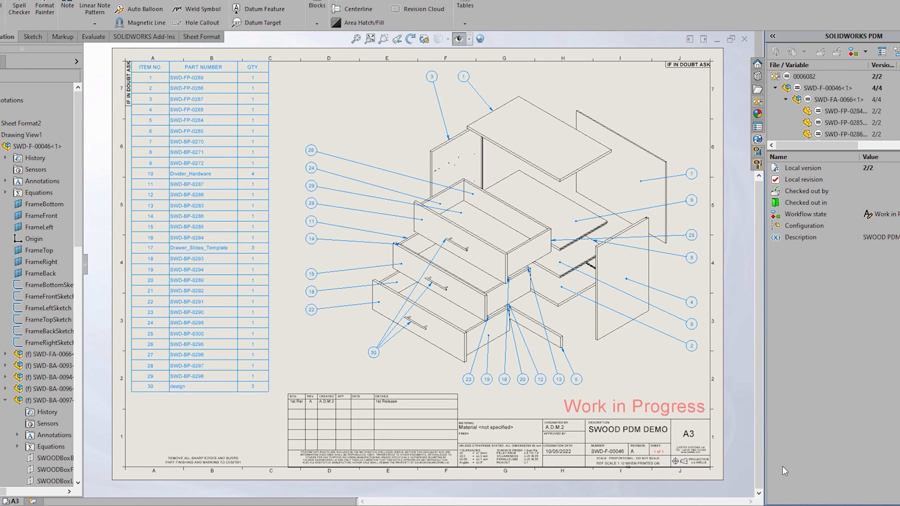
# - Submit the drawing and its 42 files for approval, notifying the chosen approver
pyautogui.click(865, 52)
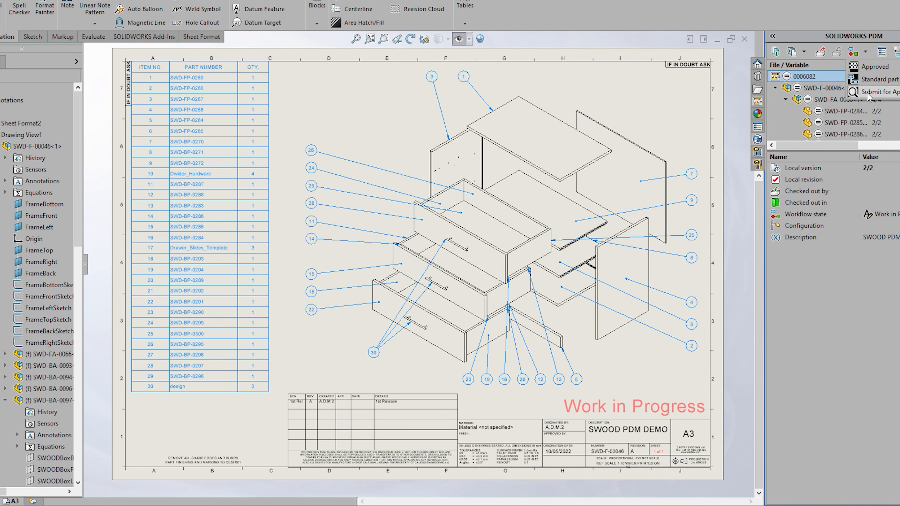
pyautogui.click(872, 75)
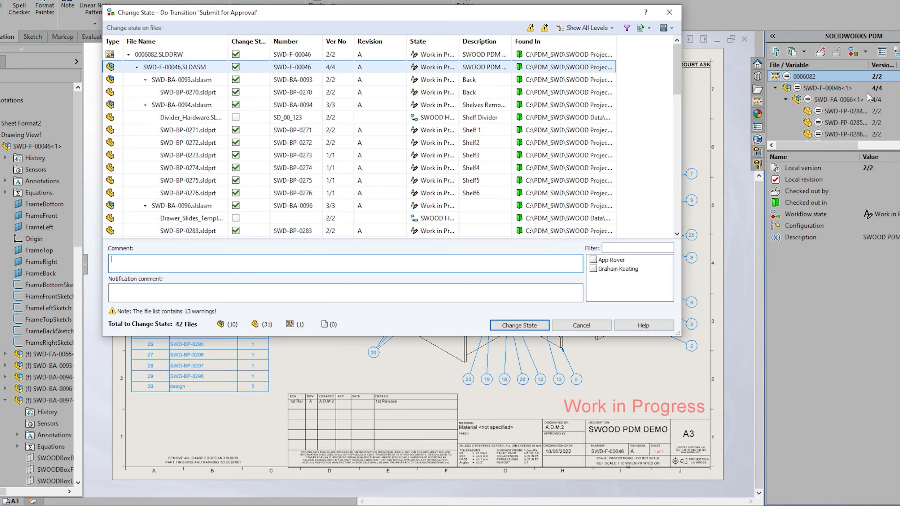
pyautogui.click(593, 260)
pyautogui.click(518, 324)
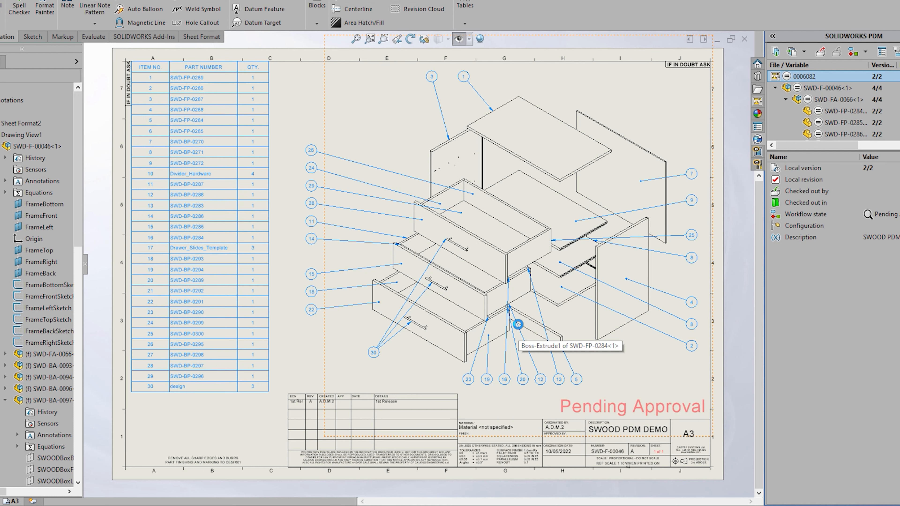
# - Approve the files, then apply New Release with the comment 'Changes to be made'
pyautogui.click(865, 52)
pyautogui.click(865, 66)
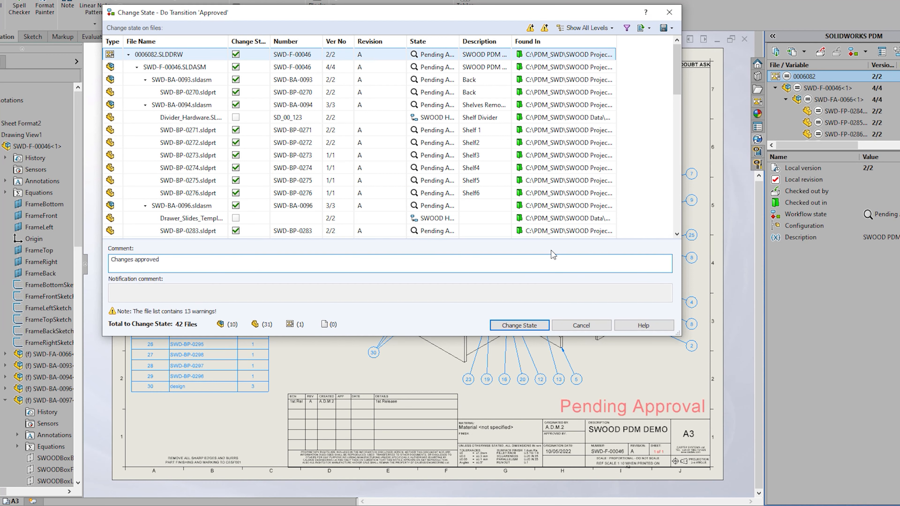
pyautogui.click(526, 325)
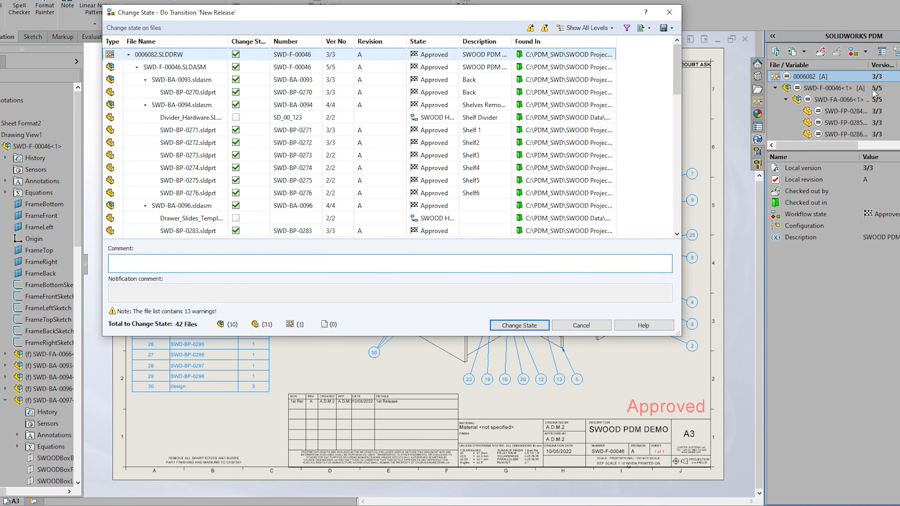
pyautogui.write('anges to be made')
pyautogui.click(524, 326)
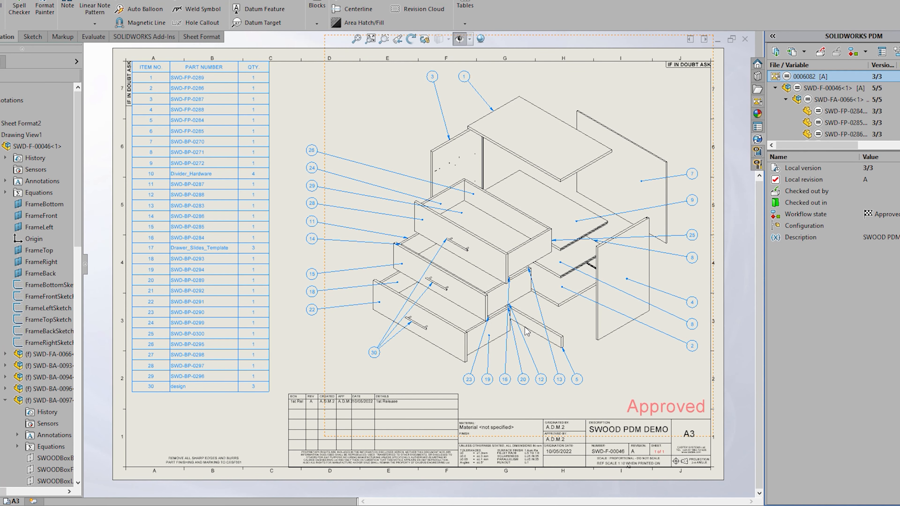
# - Check out the drawing with every file in the check-out list
pyautogui.click(820, 53)
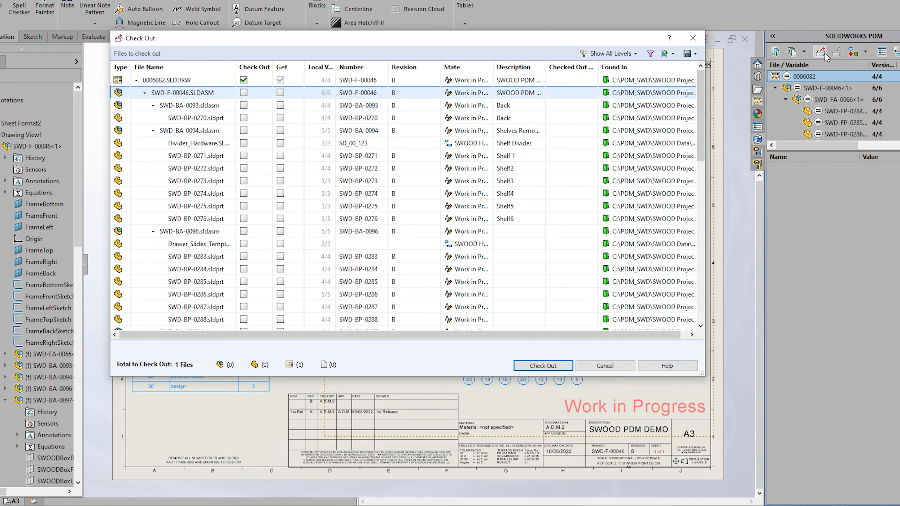
pyautogui.hotkey('ctrl', 'a')
pyautogui.click(243, 93)
pyautogui.click(535, 366)
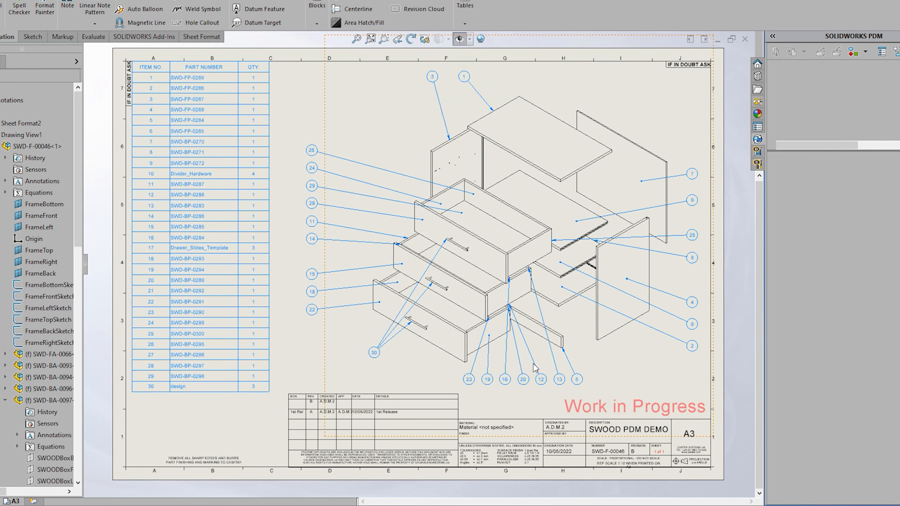
# - Enter "Changes made" as revision B's reason for change in the drawing properties
pyautogui.click(881, 53)
pyautogui.click(332, 159)
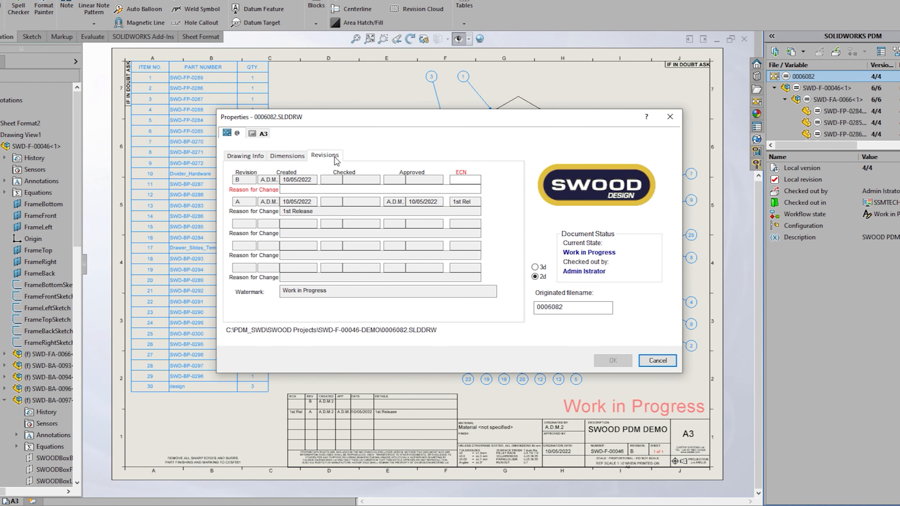
pyautogui.click(304, 189)
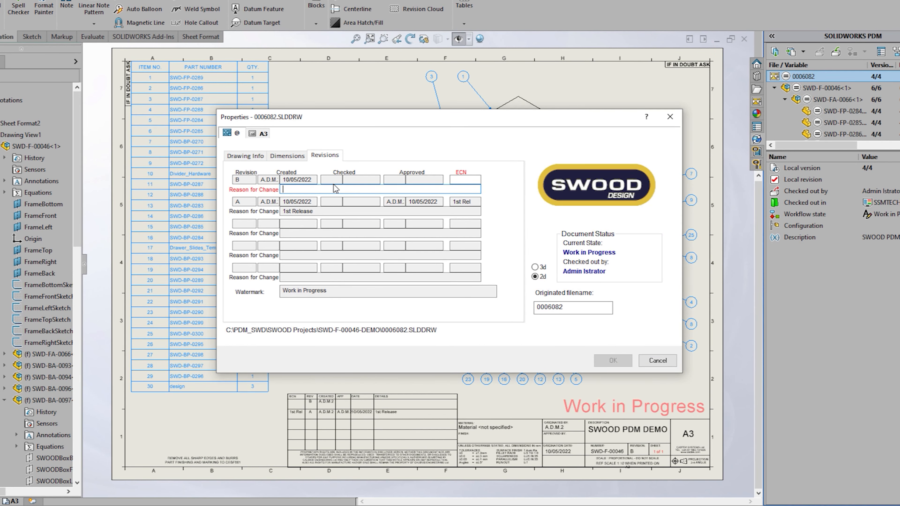
pyautogui.write('Changes made')
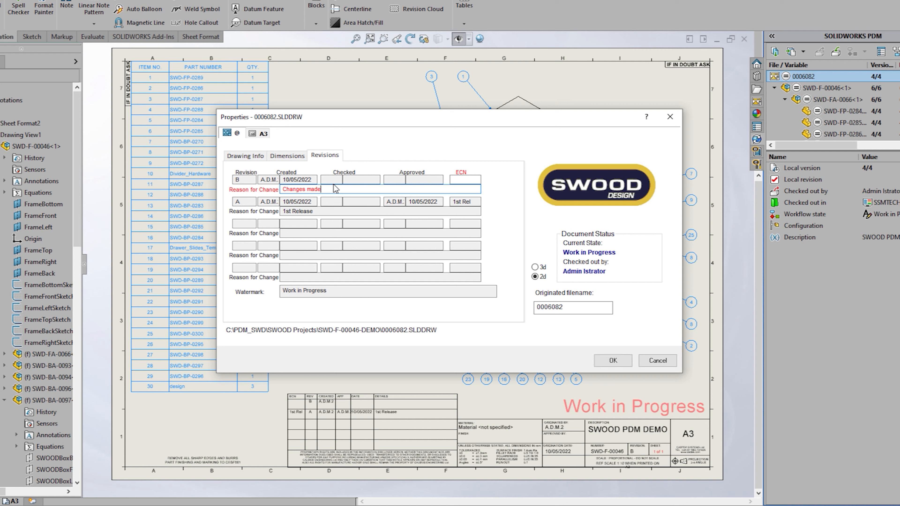
pyautogui.click(458, 180)
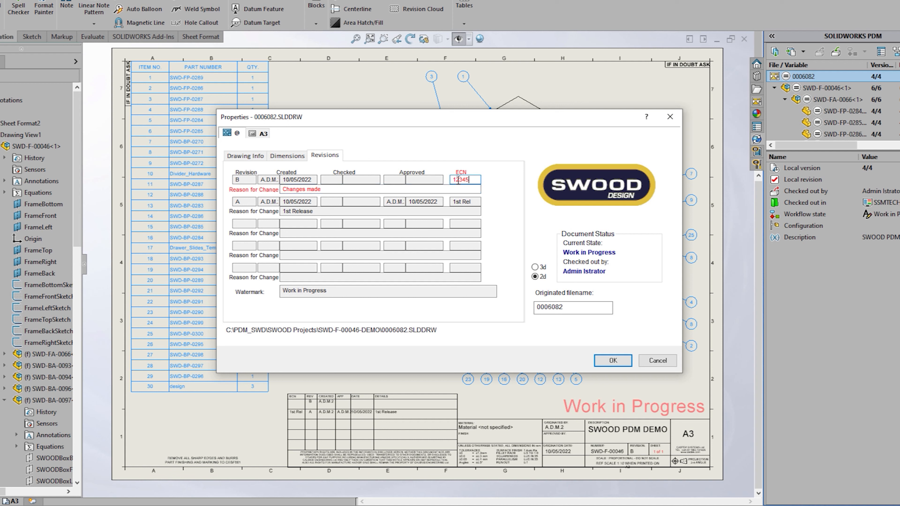
pyautogui.click(616, 361)
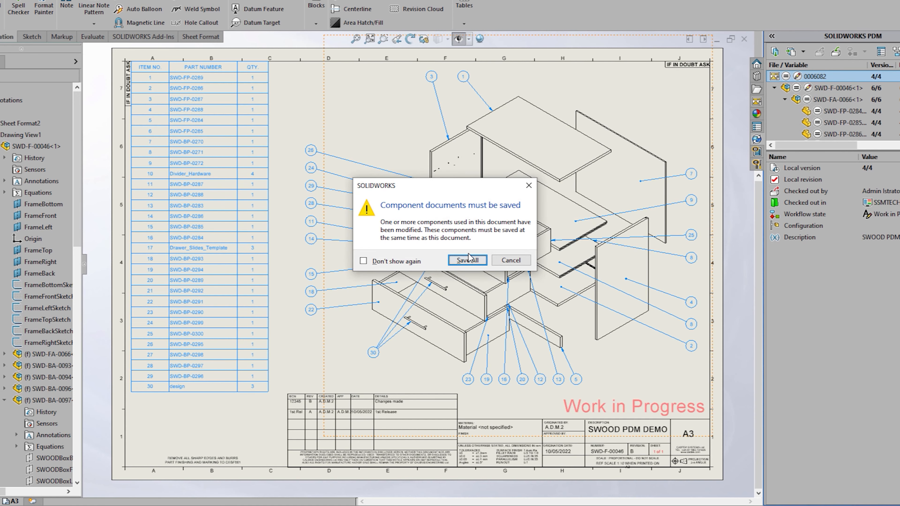
# - Save all modified files and check all 47 back in with comment 'Changes made'
pyautogui.click(468, 259)
pyautogui.click(835, 51)
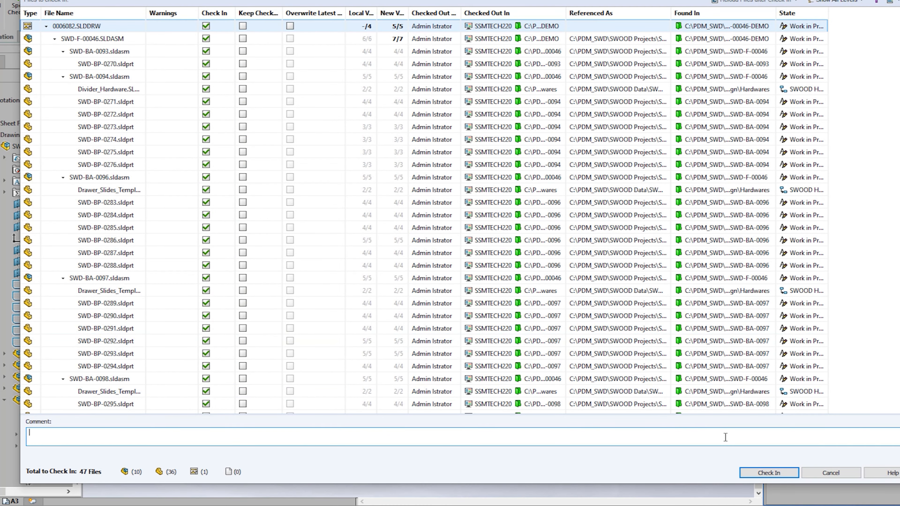
pyautogui.write('Changes made,')
pyautogui.click(757, 473)
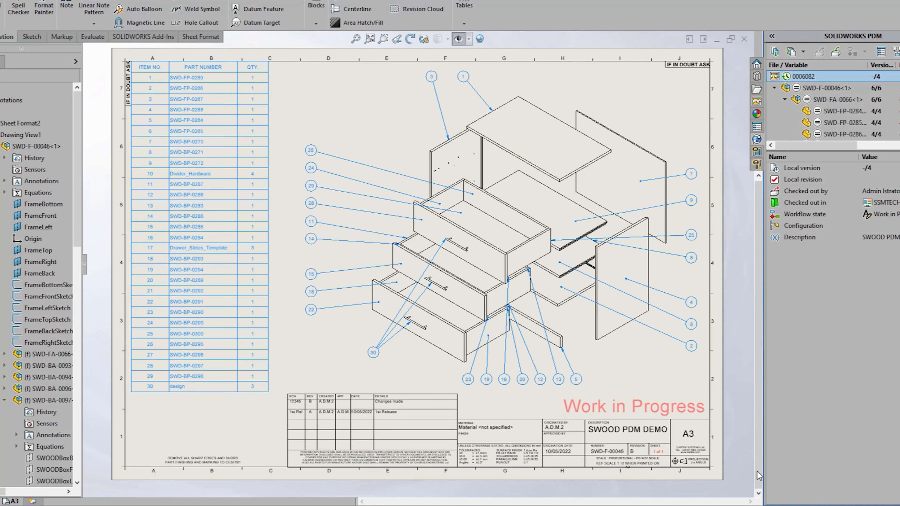
# - Submit the drawing for approval with comment 'Please approve changes'
pyautogui.click(864, 52)
pyautogui.click(859, 95)
pyautogui.write('Please approve changes')
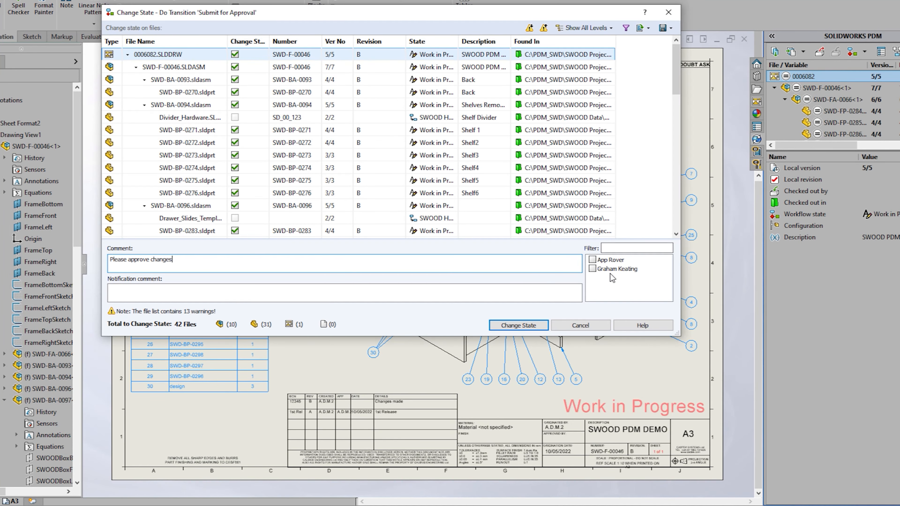
pyautogui.click(518, 325)
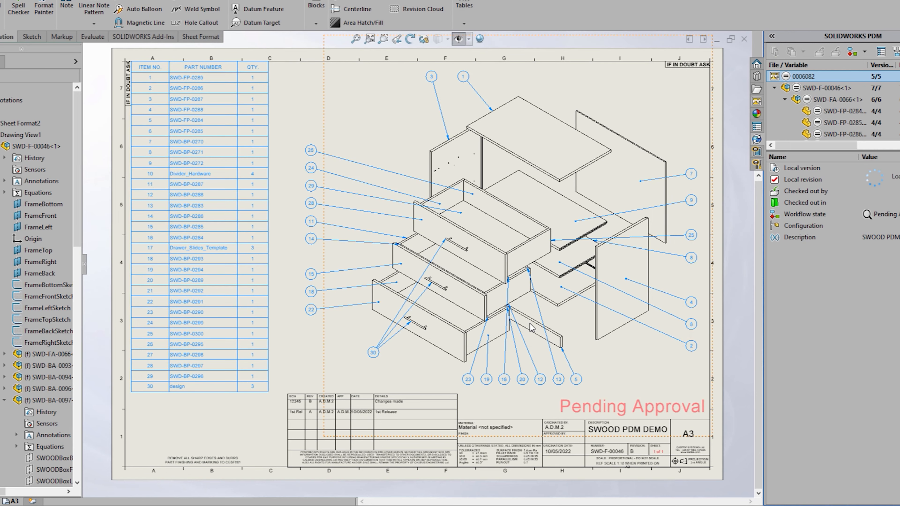
# - Approve revision B with comment 'Changes approved for revision B'
pyautogui.click(868, 52)
pyautogui.click(865, 66)
pyautogui.write('Changes approved for revision B')
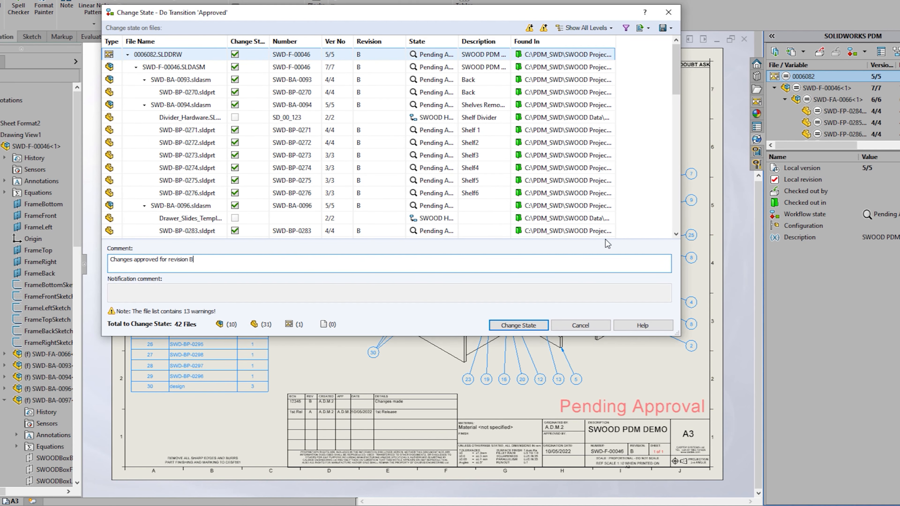
pyautogui.click(519, 325)
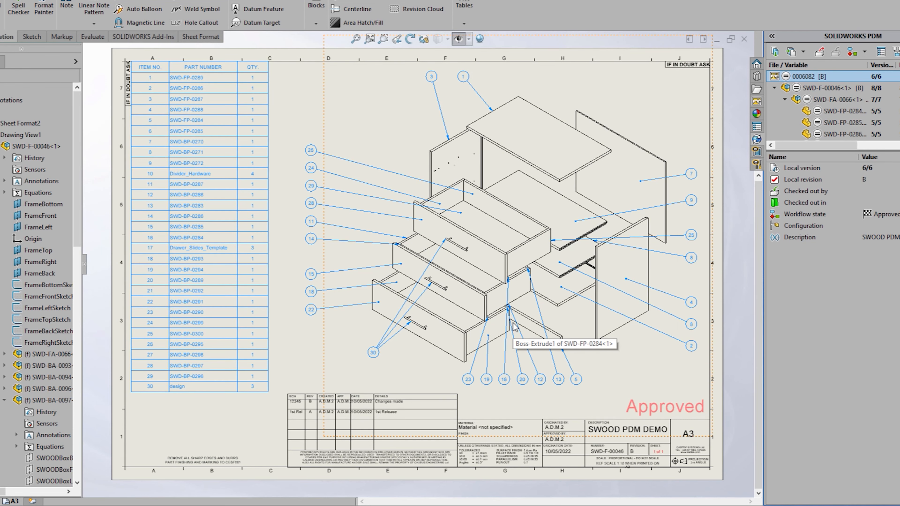
pyautogui.scroll(-5, 321, 422)
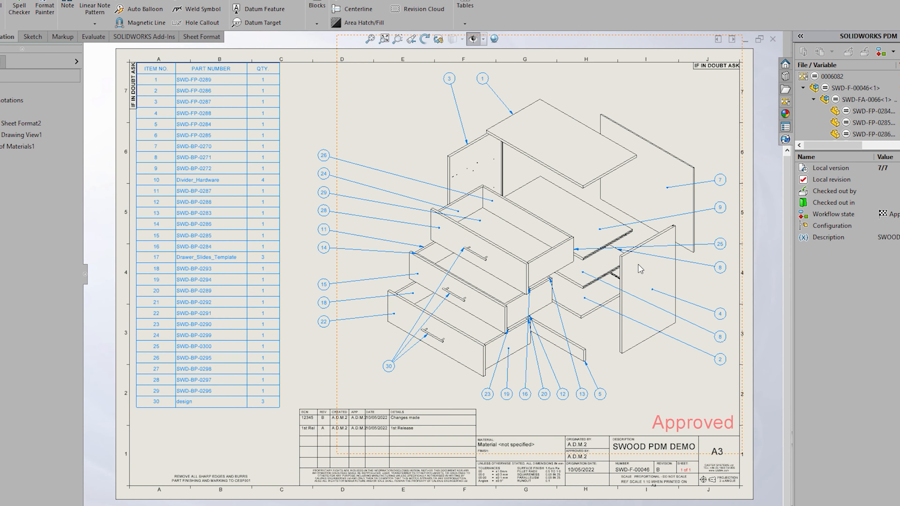
# - View the Dimensions tab for SWD-F-00046 in the PDM tree and for SWD-F-00046.SLDASM in the vault
pyautogui.click(867, 88)
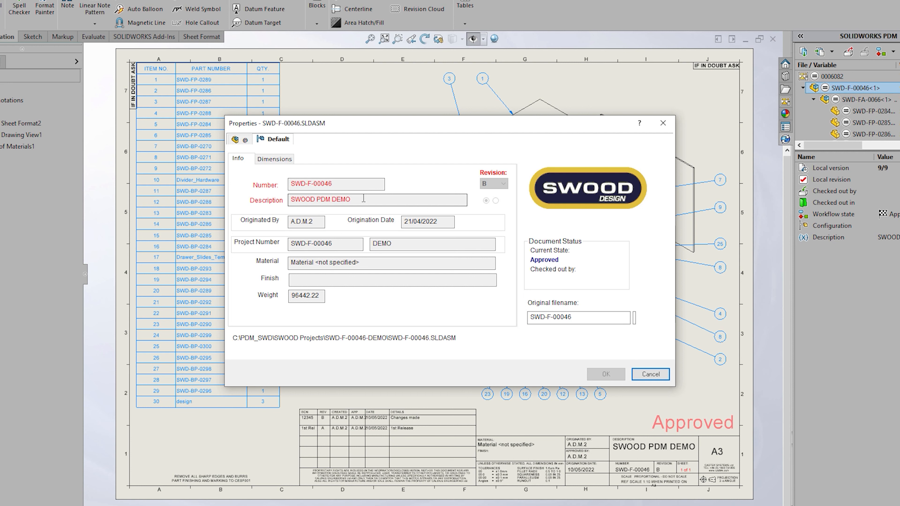
pyautogui.click(274, 159)
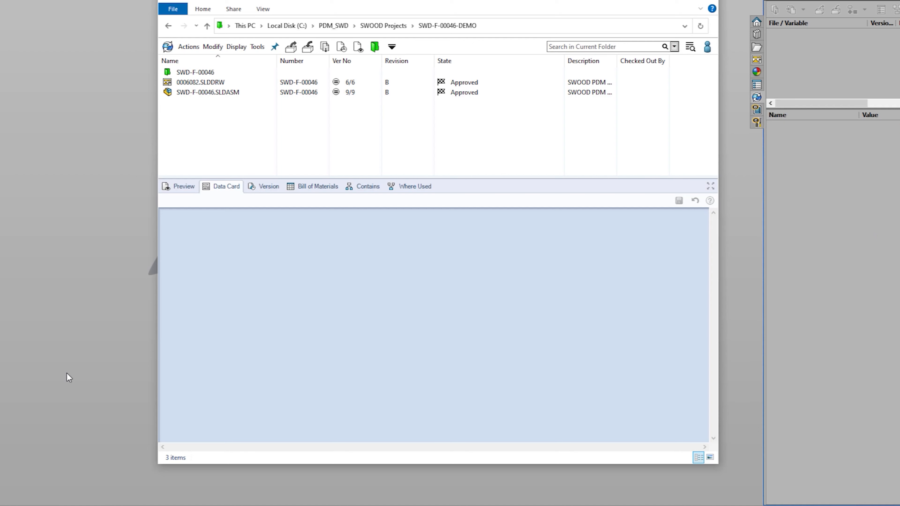
pyautogui.click(216, 92)
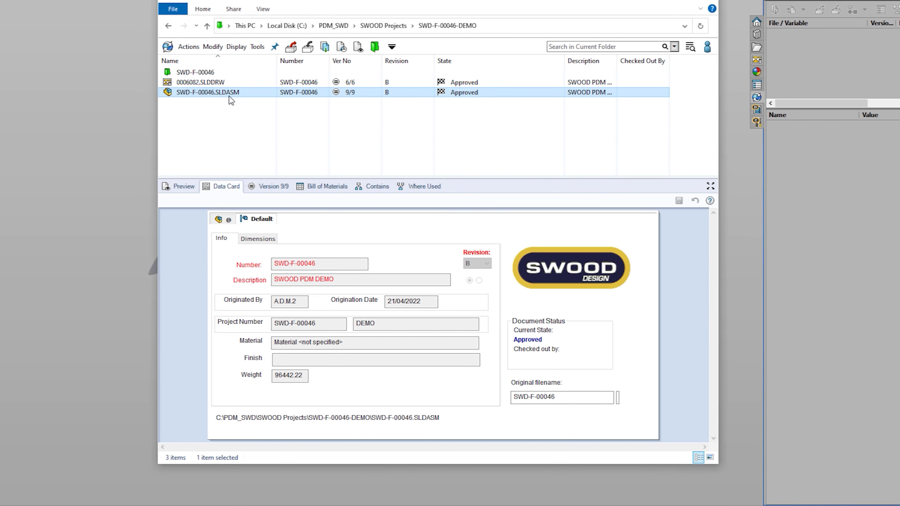
pyautogui.click(254, 239)
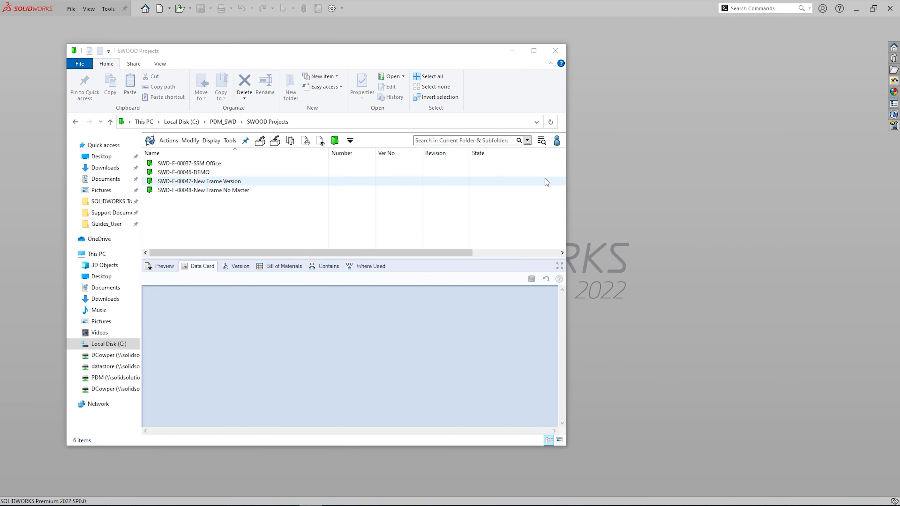
# - Search for Height 800 on a single variable/configuration, then view SWD-F-00046.SLDASM's dimensions
pyautogui.click(527, 140)
pyautogui.click(435, 199)
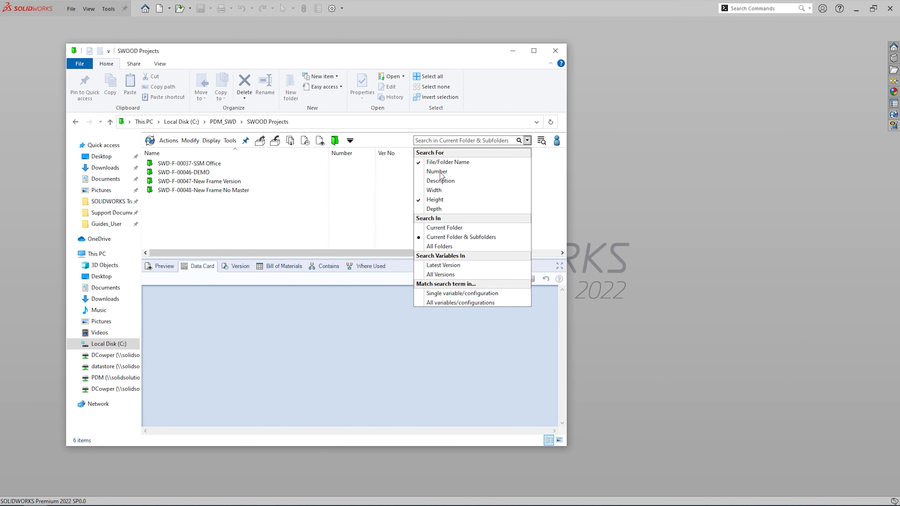
pyautogui.click(451, 295)
pyautogui.click(440, 141)
pyautogui.press('Return')
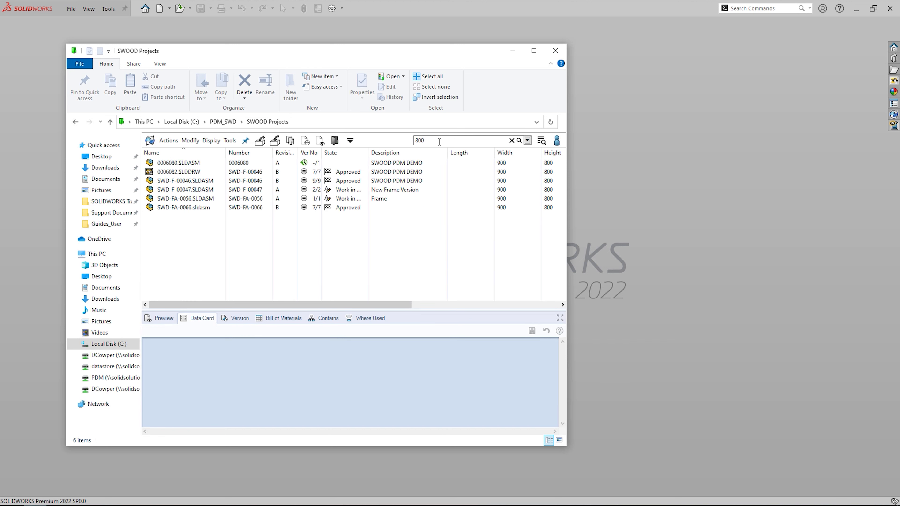
pyautogui.click(187, 181)
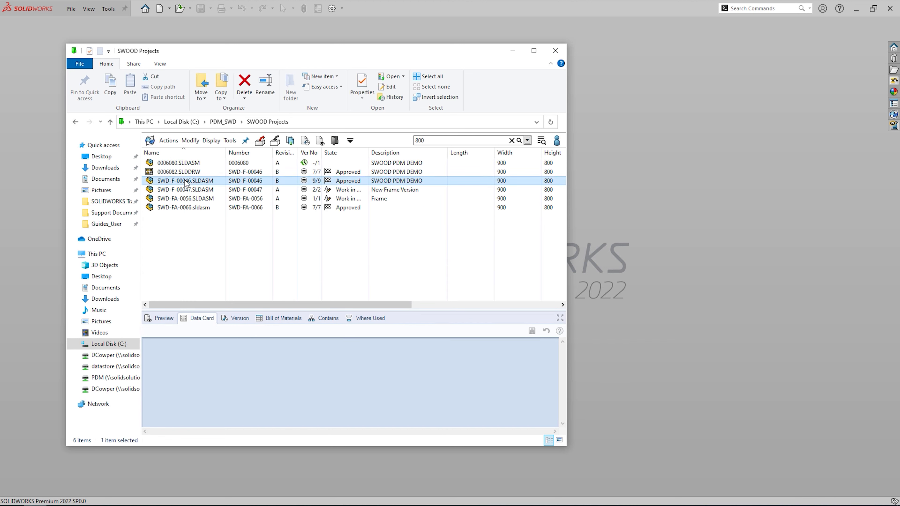
pyautogui.click(193, 362)
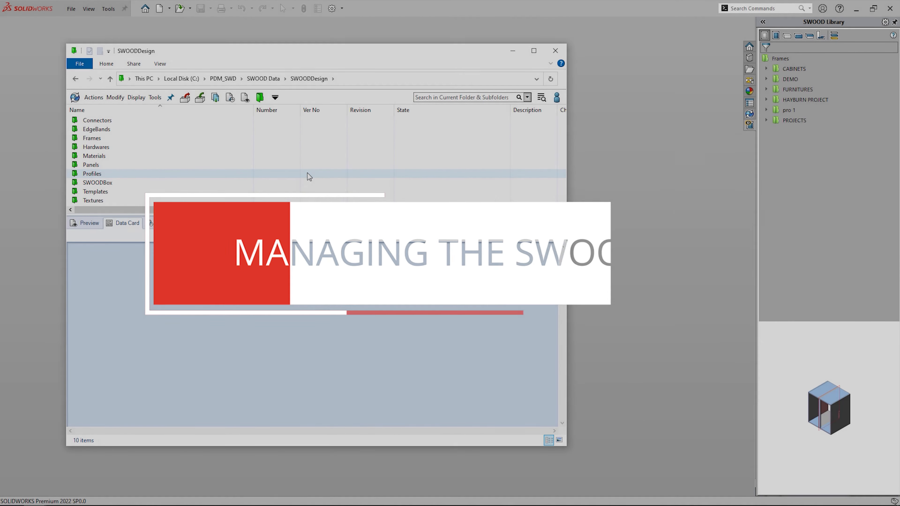
# - Browse Frames > CABINETS to TOP-IN_BOTTOM-OVER.sldasm and review its version history
pyautogui.doubleClick(230, 138)
pyautogui.doubleClick(177, 120)
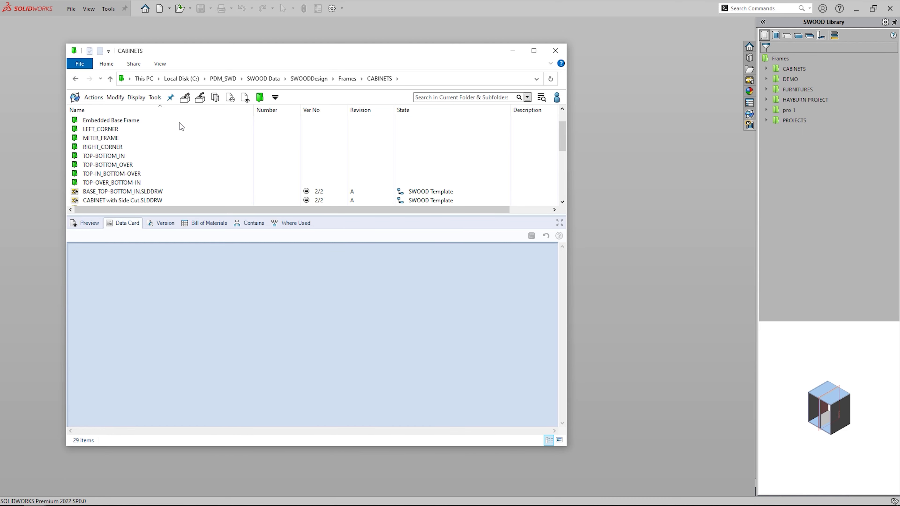
pyautogui.scroll(-6, 180, 124)
pyautogui.click(162, 191)
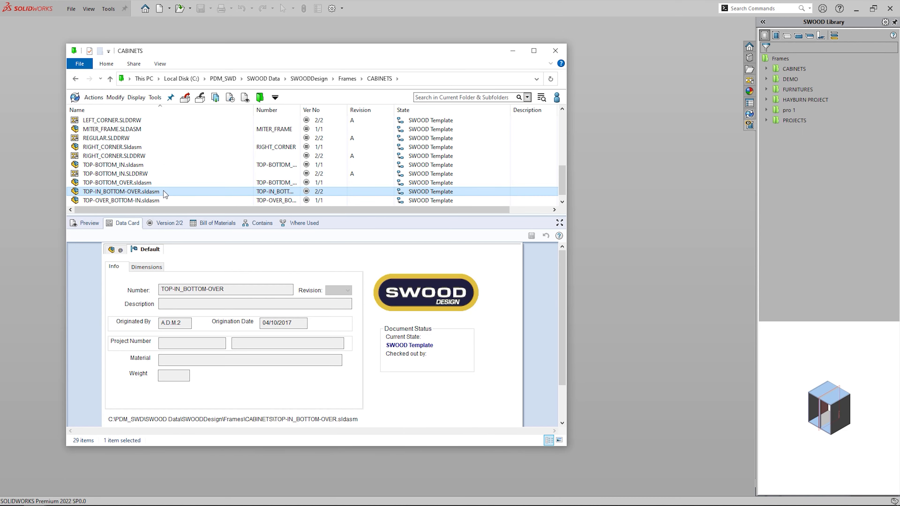
pyautogui.rightClick(163, 191)
pyautogui.click(207, 330)
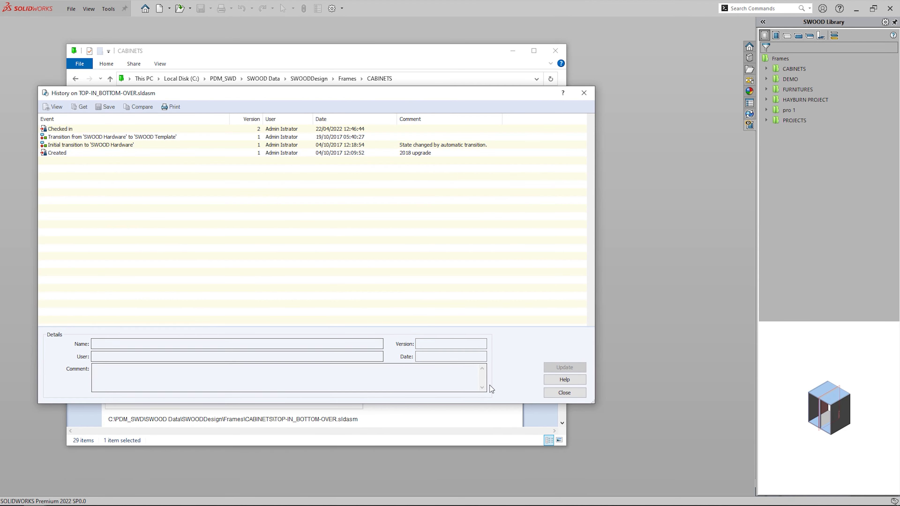
pyautogui.click(564, 392)
pyautogui.click(555, 51)
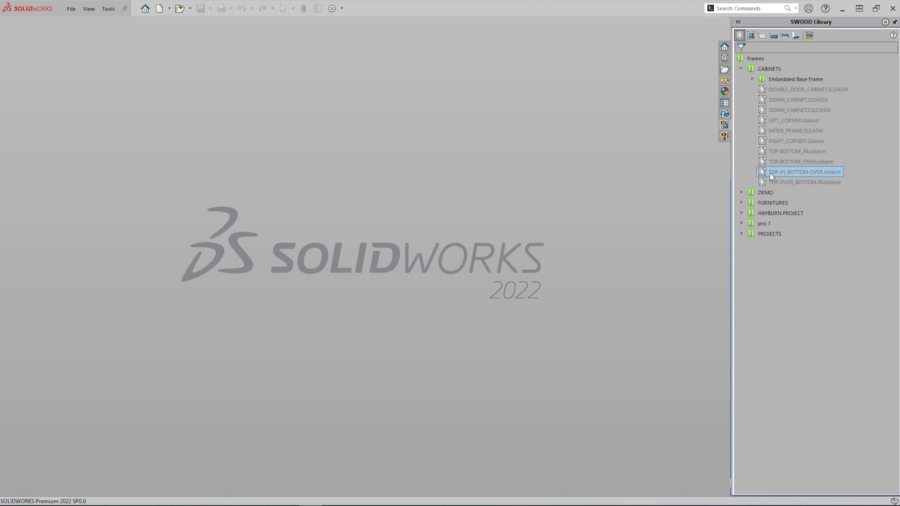
# - Check out TOP-IN_BOTTOM-OVER.sldasm with its four panel parts, five files in all
pyautogui.rightClick(774, 172)
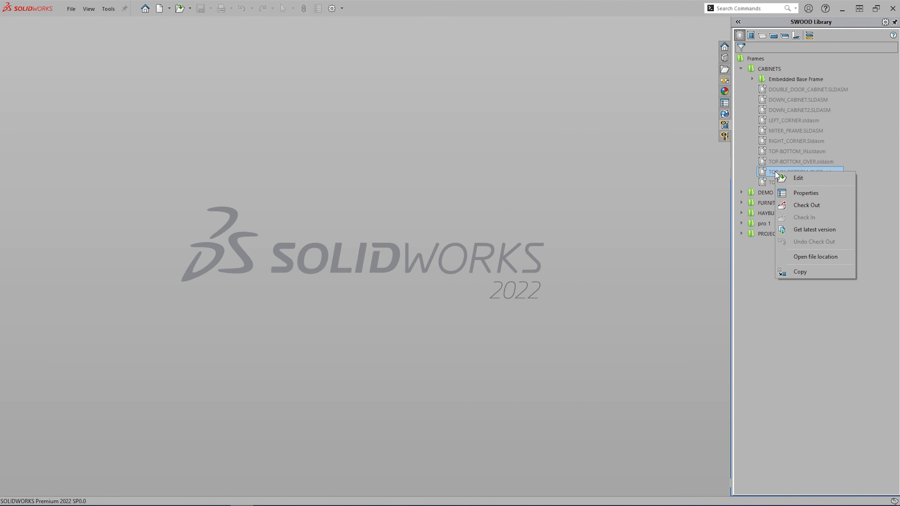
pyautogui.click(798, 203)
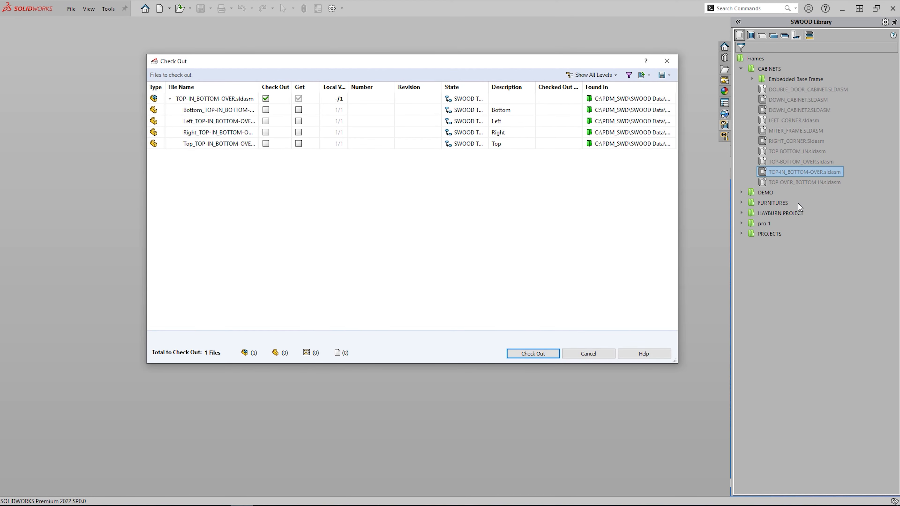
pyautogui.moveTo(295, 188); pyautogui.dragTo(265, 109)
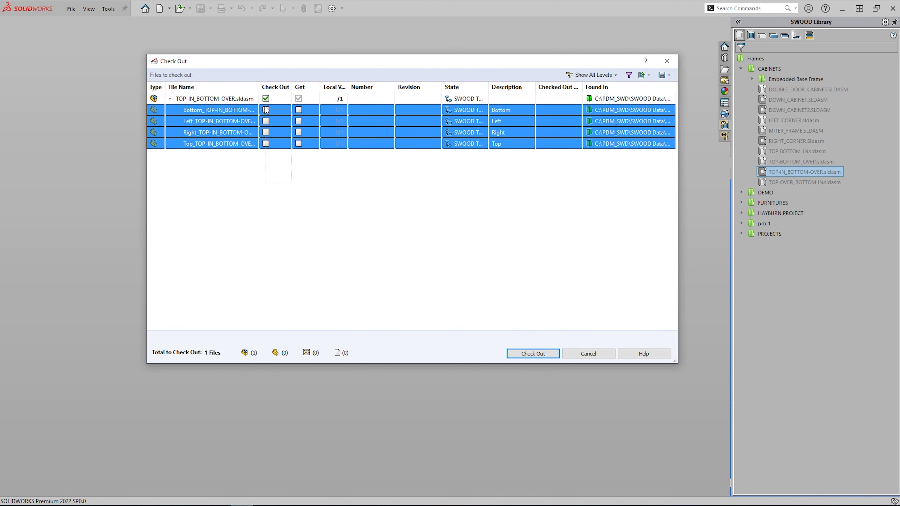
pyautogui.click(265, 110)
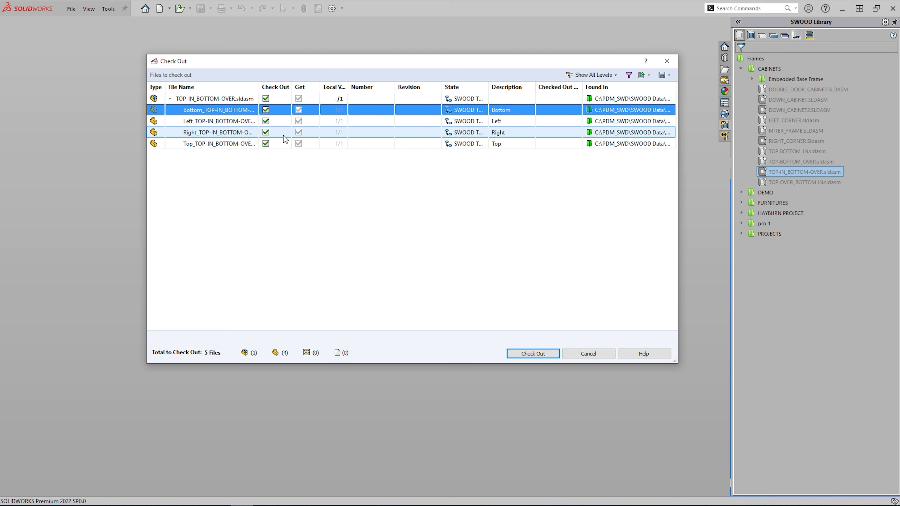
pyautogui.click(532, 353)
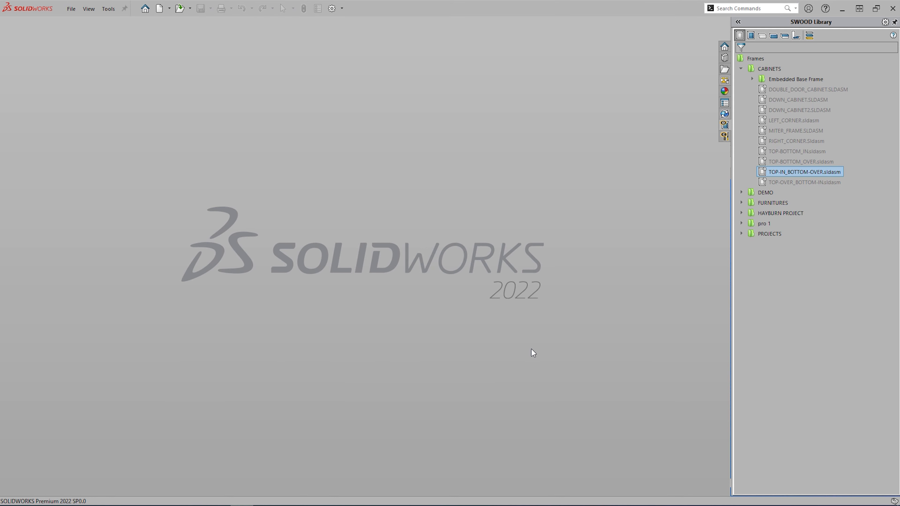
pyautogui.rightClick(816, 172)
# - Edit the frame and add a Partition panel attached to its front, back, bottom and top
pyautogui.click(827, 175)
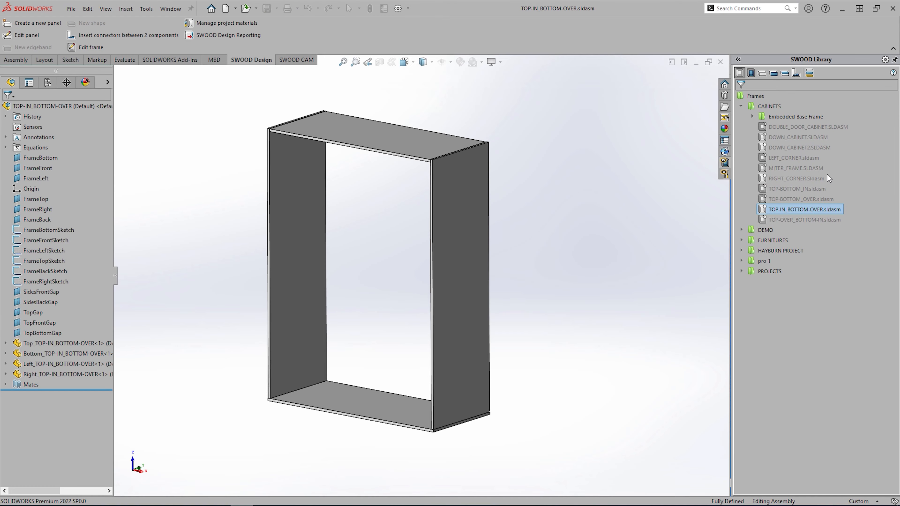
pyautogui.click(451, 63)
pyautogui.click(451, 75)
pyautogui.click(38, 23)
pyautogui.click(15, 143)
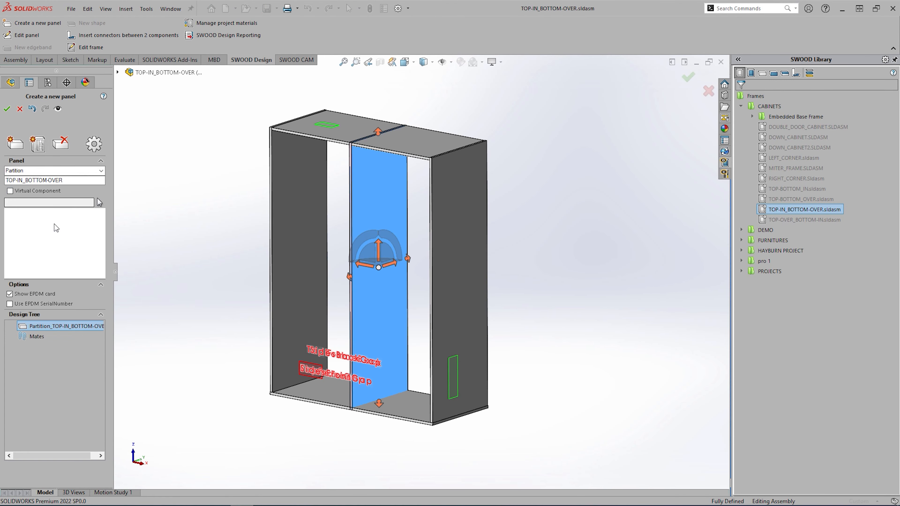
pyautogui.click(349, 277)
pyautogui.click(408, 258)
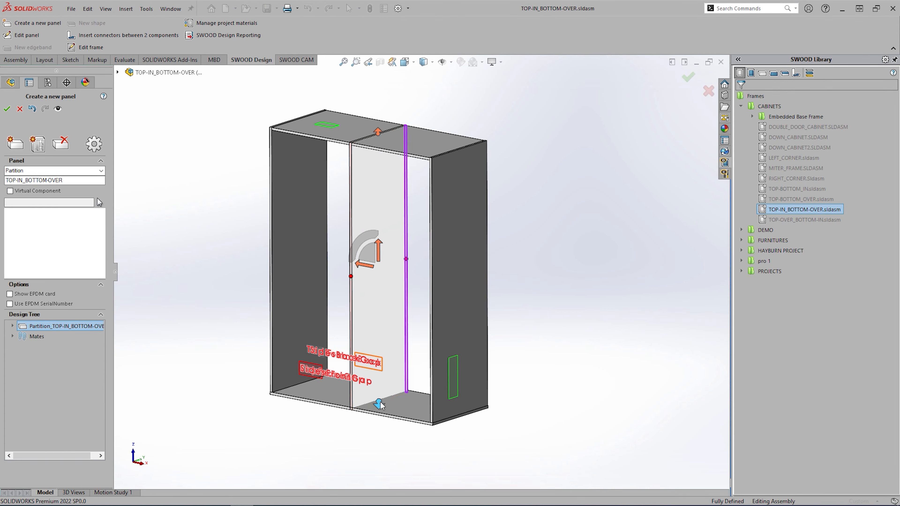
pyautogui.click(379, 404)
pyautogui.moveTo(380, 340); pyautogui.dragTo(380, 245, button='middle')
pyautogui.click(378, 149)
pyautogui.moveTo(383, 164); pyautogui.dragTo(400, 262, button='middle')
pyautogui.click(688, 76)
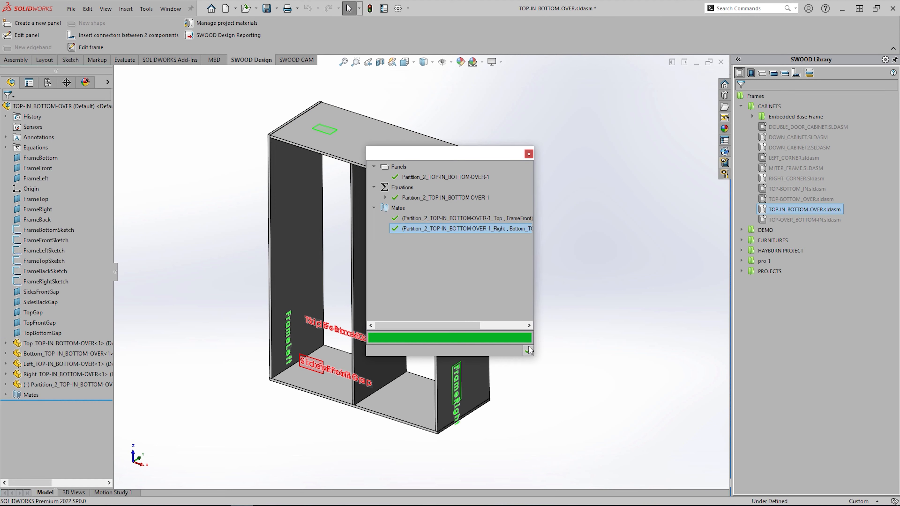
# - Save the assembly and new partition part, close it, and check all six files in
pyautogui.click(441, 63)
pyautogui.click(267, 8)
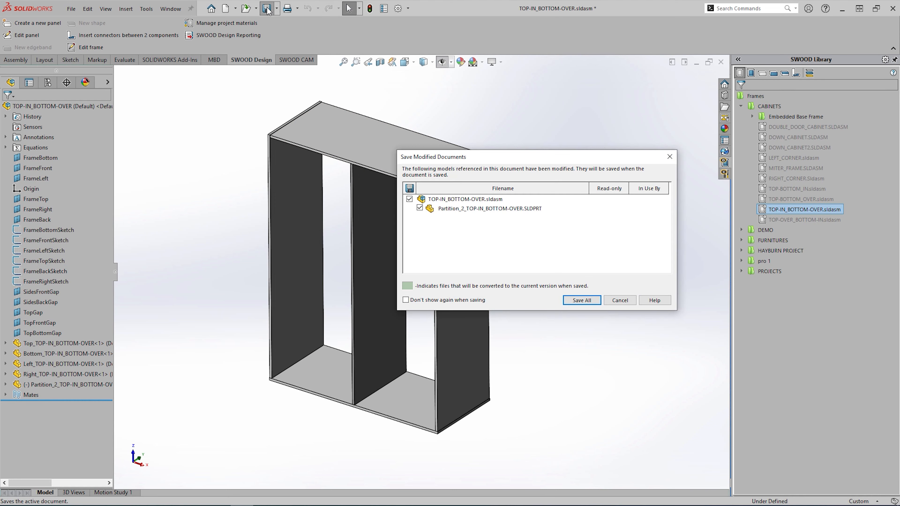
pyautogui.click(588, 304)
pyautogui.click(721, 61)
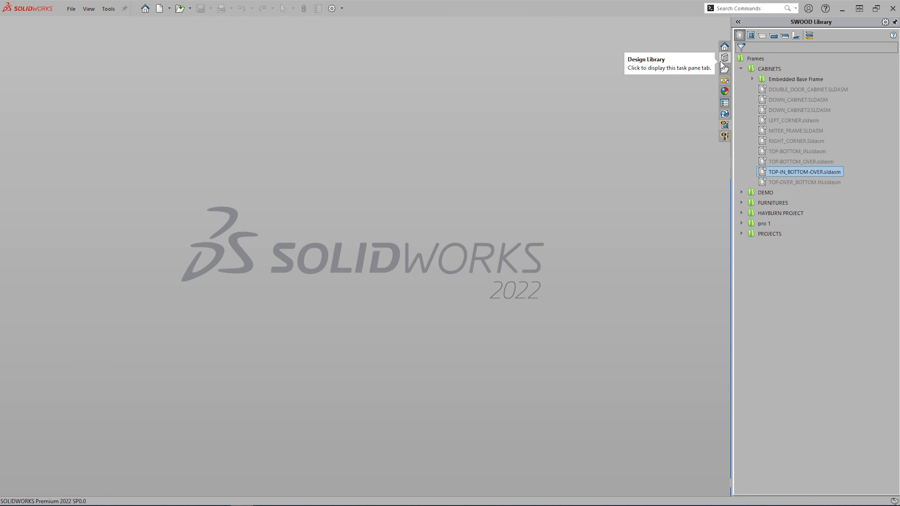
pyautogui.rightClick(781, 174)
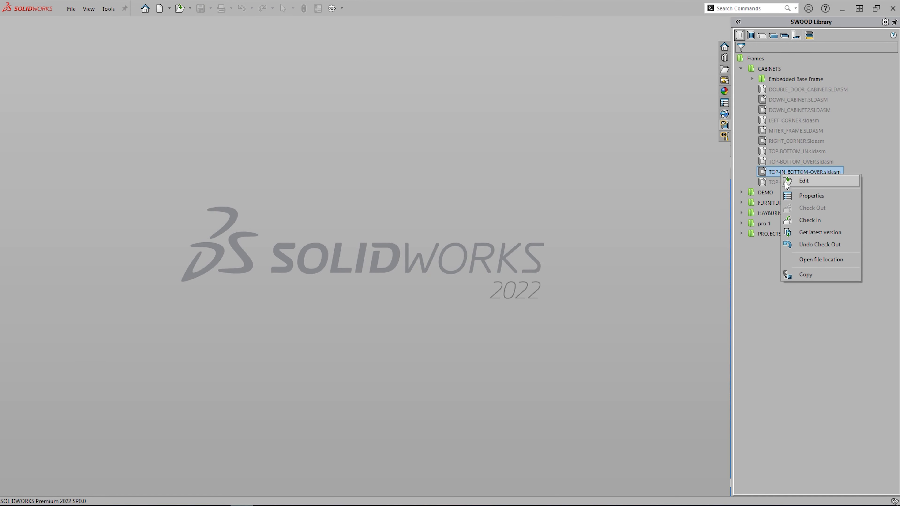
pyautogui.click(807, 222)
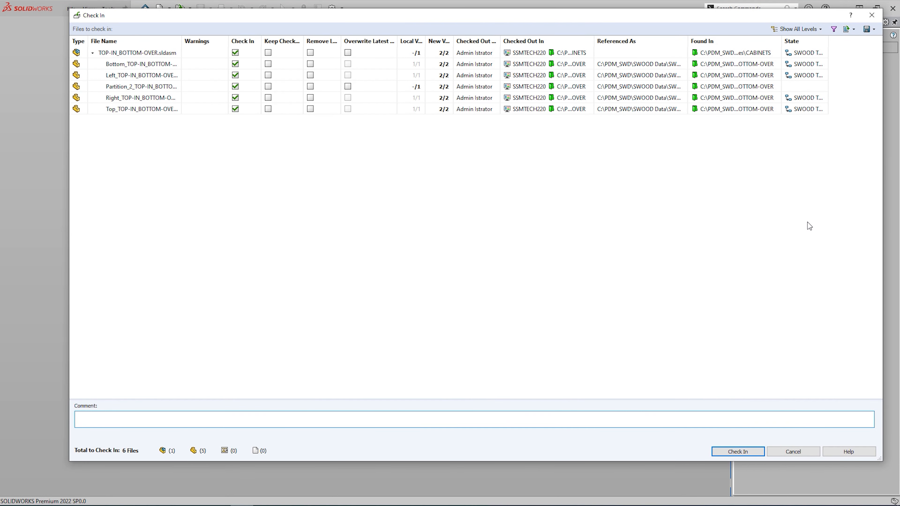
pyautogui.click(716, 453)
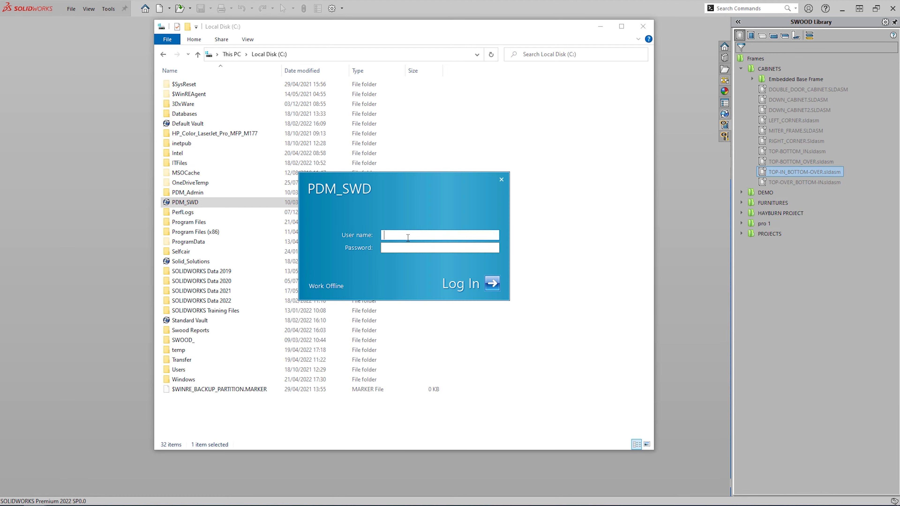
# - Log into the PDM_SWD vault with the designer account
pyautogui.click(408, 237)
pyautogui.write('designer')
pyautogui.press('Return')
# - Create a SWOOD frame project described 'New Frame Version' with frame description 'New Frame'
pyautogui.doubleClick(184, 159)
pyautogui.rightClick(231, 159)
pyautogui.moveTo(281, 261)
pyautogui.click(534, 335)
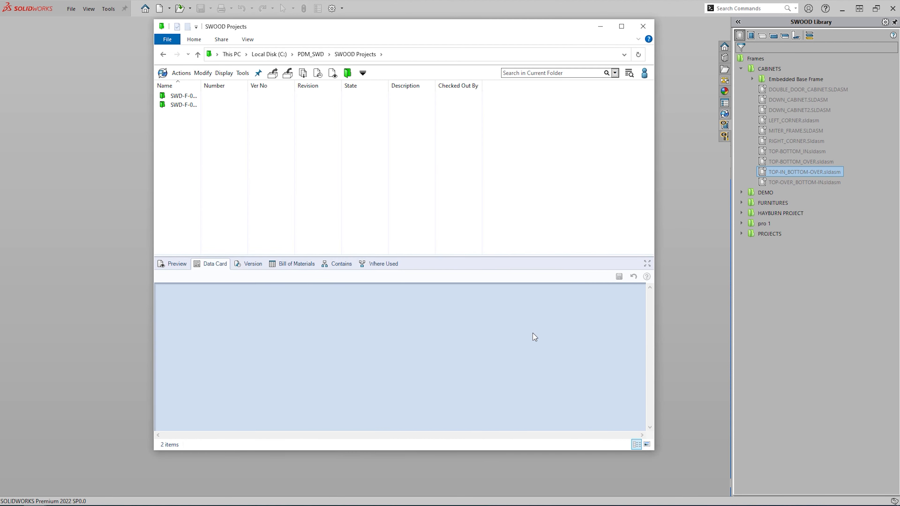
pyautogui.write('New Frame Version')
pyautogui.press('Tab')
pyautogui.write('New Frame')
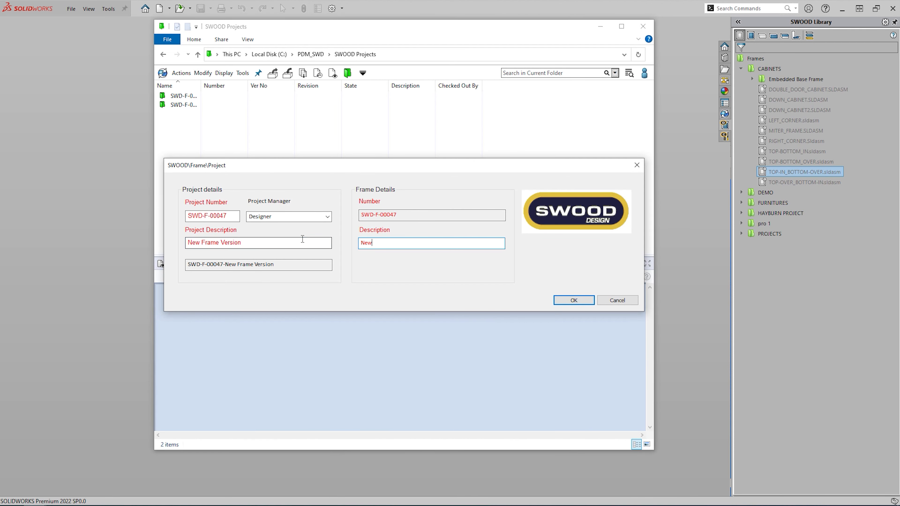
pyautogui.press('Return')
# - Open the SWD-F-00047 assembly and get the latest six TOP-IN_BOTTOM-OVER files
pyautogui.doubleClick(224, 107)
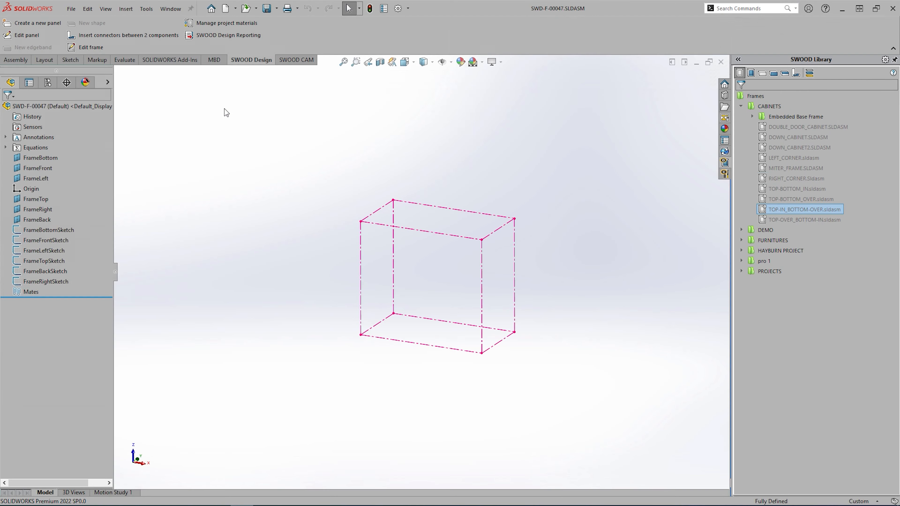
pyautogui.rightClick(814, 212)
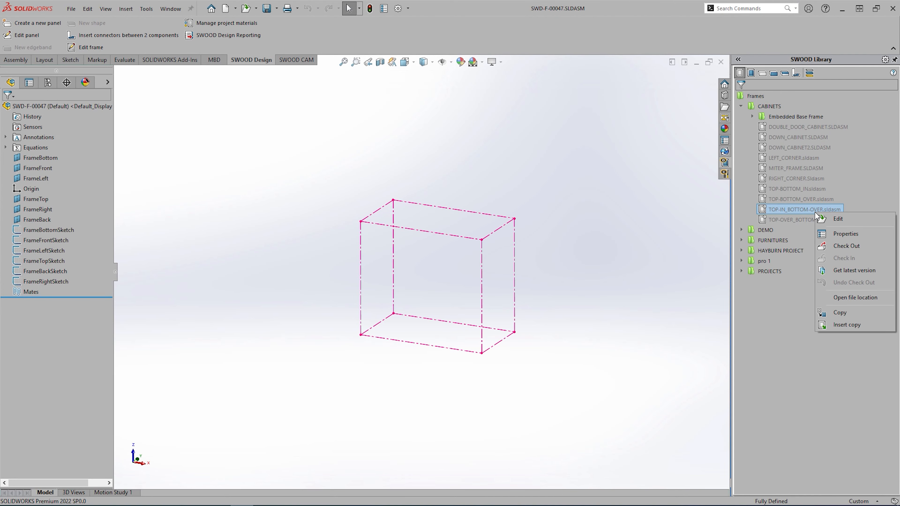
pyautogui.click(842, 273)
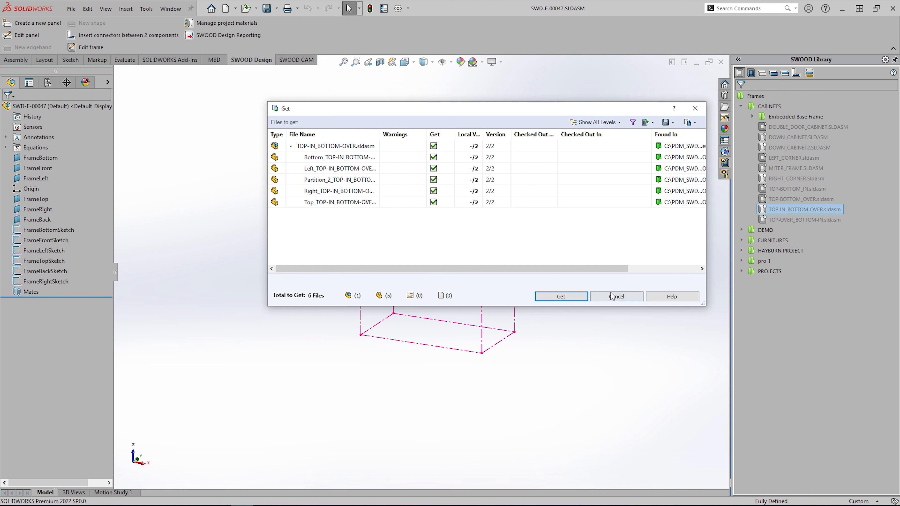
pyautogui.click(571, 300)
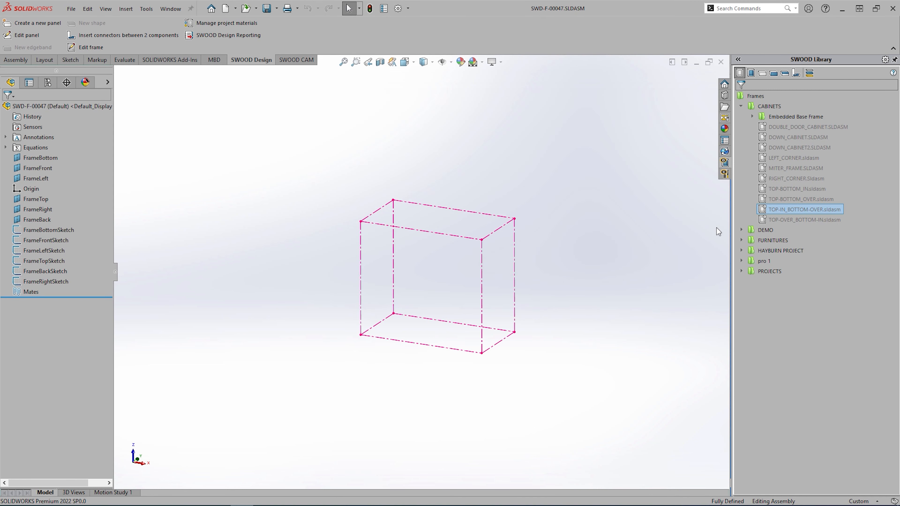